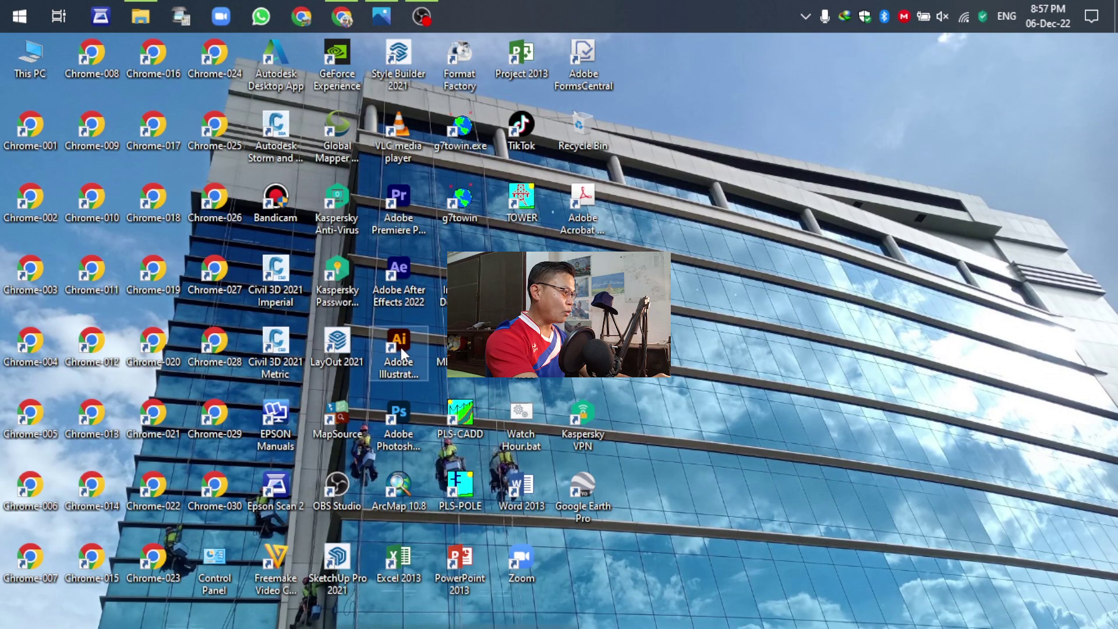
Launch Illustrator and create a new document from the Common 1366 x 768 px preset.
{"action": "left_click", "coordinate": [400, 347]}
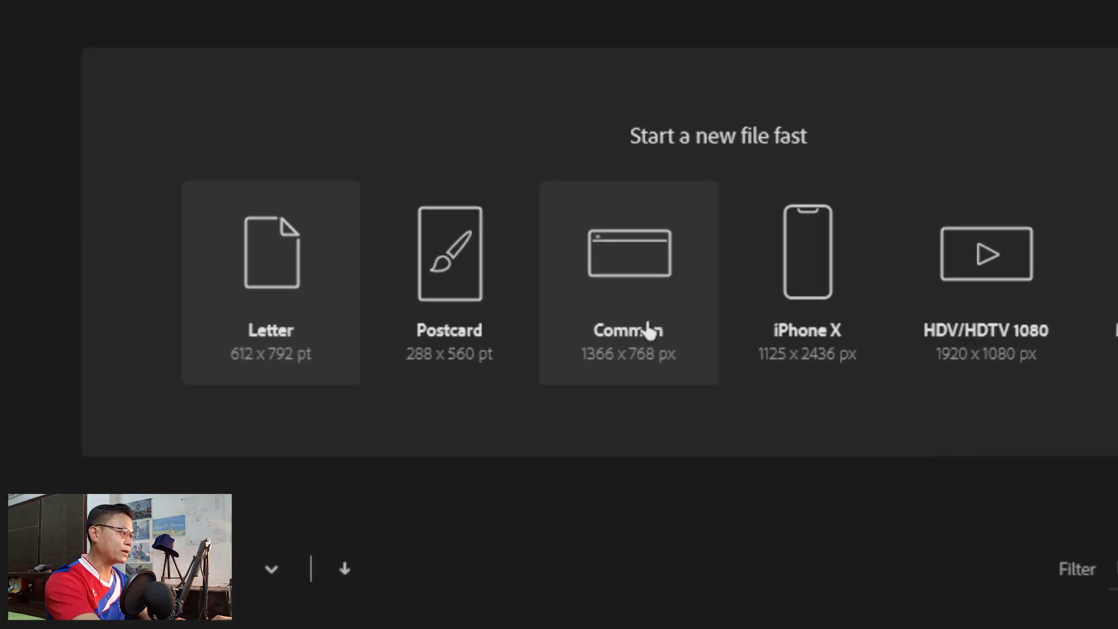
{"action": "left_click", "coordinate": [629, 294]}
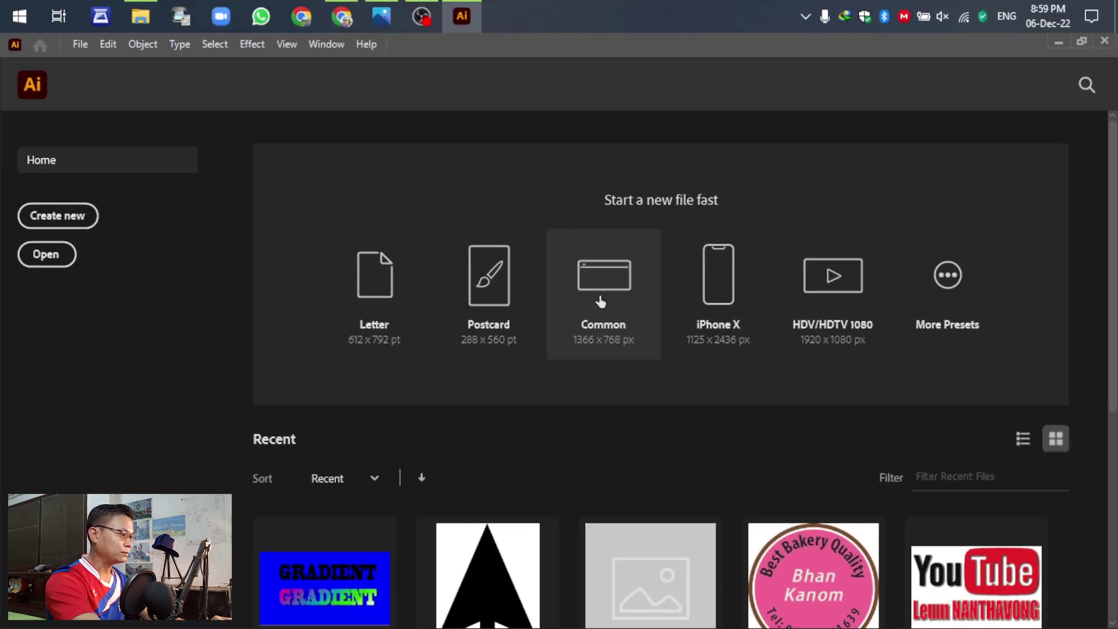
{"action": "left_click", "coordinate": [600, 301]}
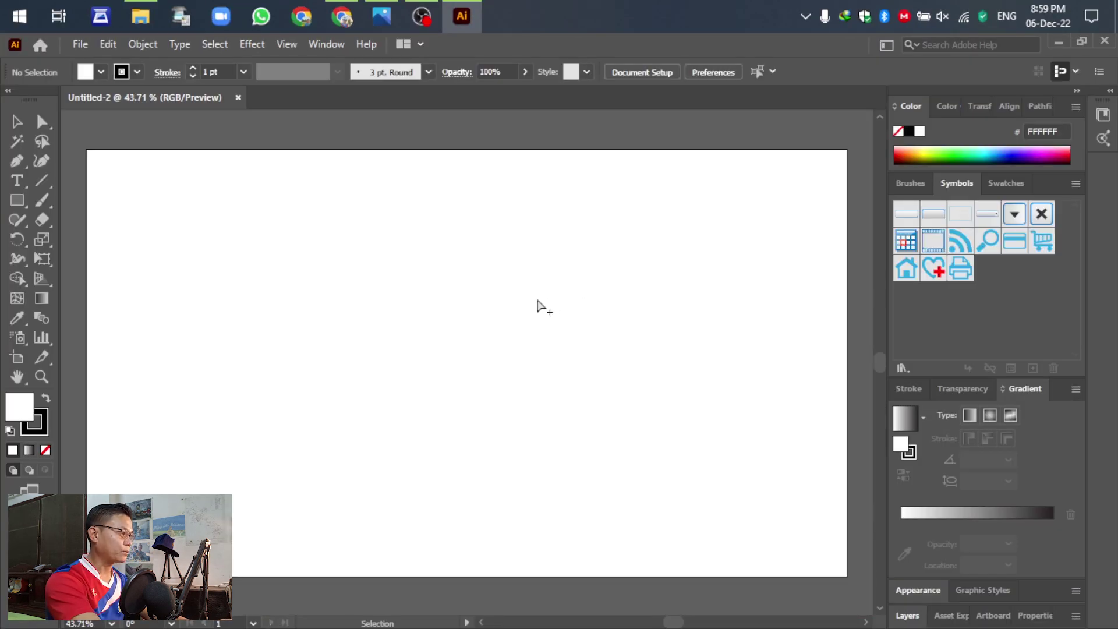
Set the fill colour to blue and the stroke to None.
{"action": "scroll", "coordinate": [537, 307], "scroll_direction": "down", "scroll_amount": 1}
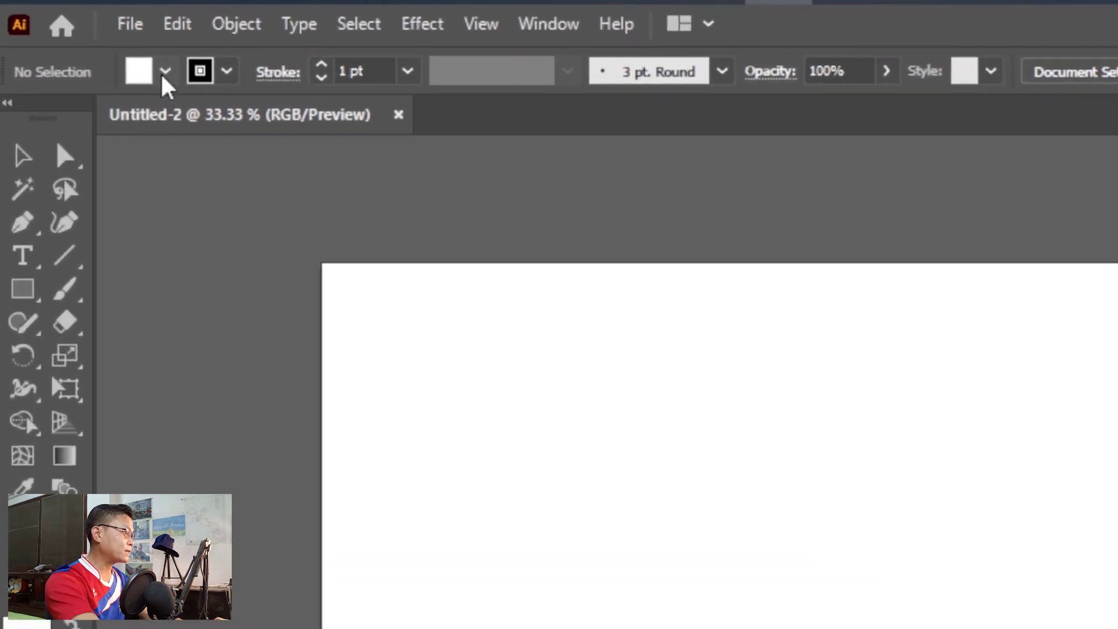
{"action": "left_click", "coordinate": [163, 75]}
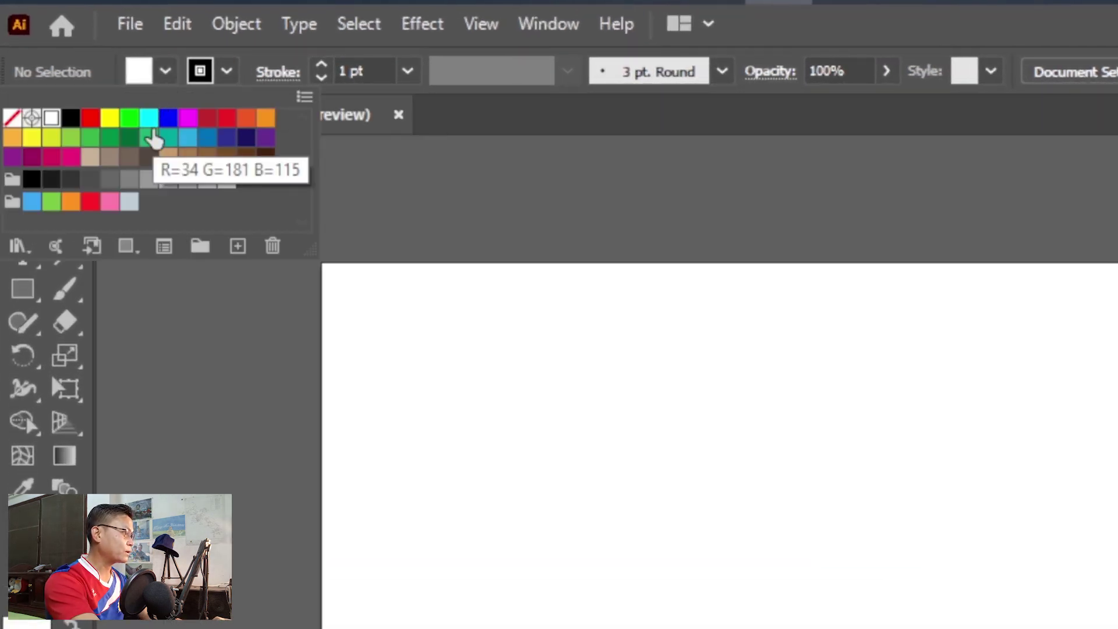
{"action": "left_click", "coordinate": [169, 121]}
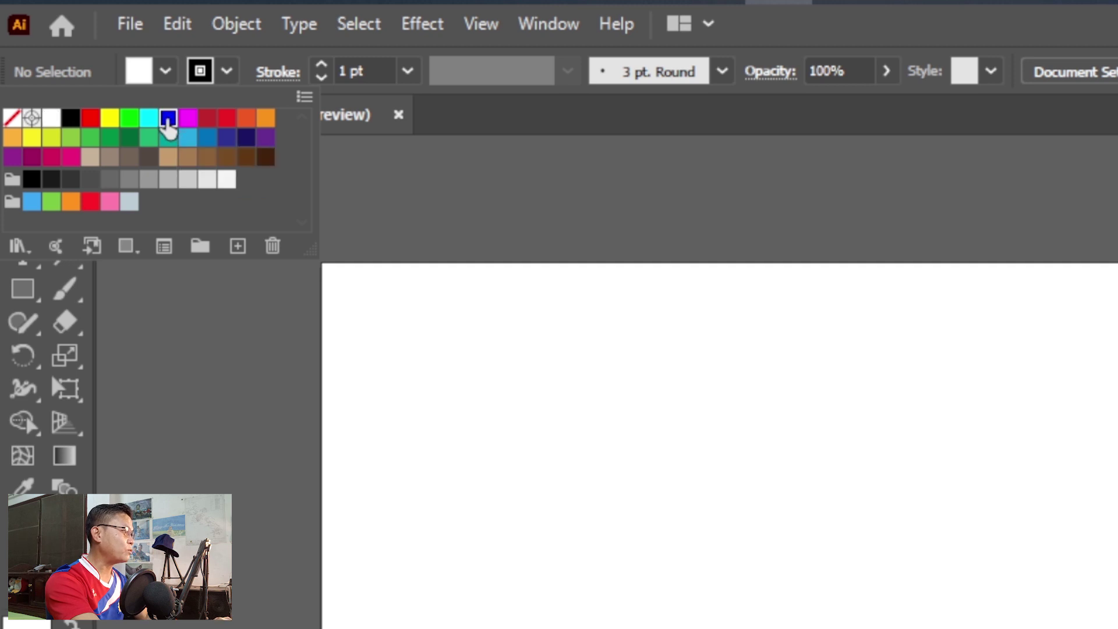
{"action": "left_click", "coordinate": [226, 75]}
{"action": "left_click", "coordinate": [13, 119]}
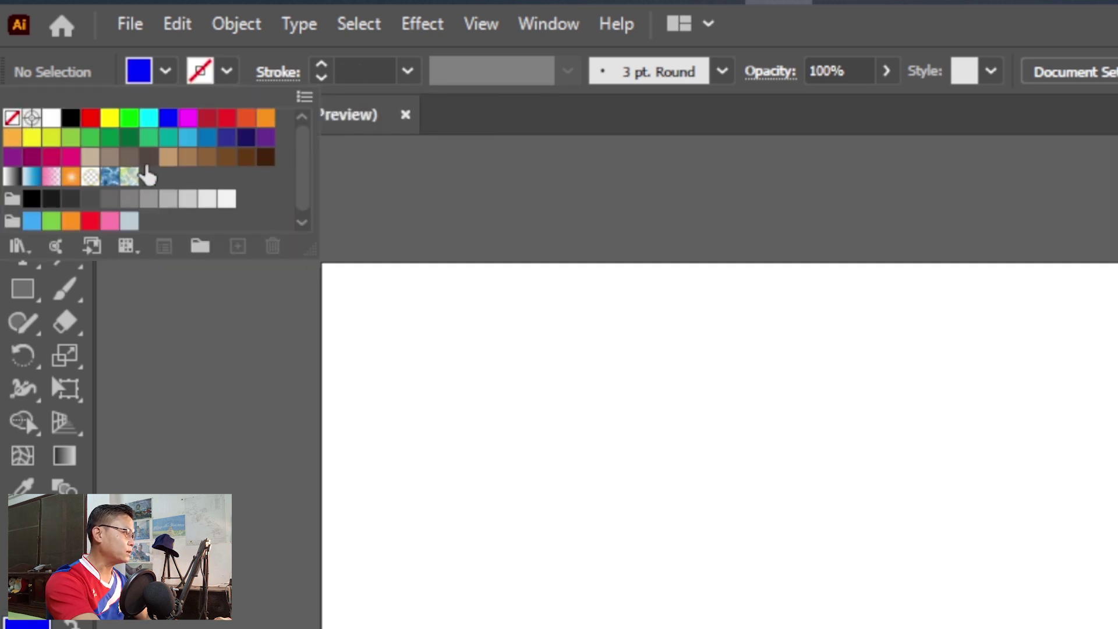
Draw a rectangle covering the whole 1366 x 768 px artboard as the background.
{"action": "left_click", "coordinate": [17, 297]}
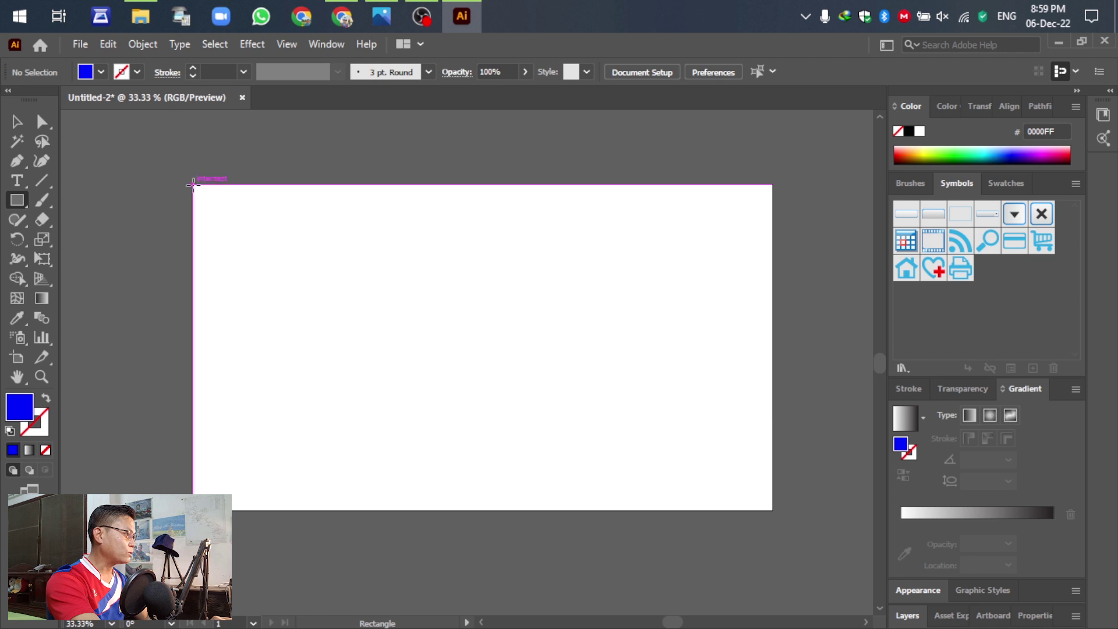
{"action": "left_click_drag", "start_coordinate": [195, 188], "coordinate": [771, 510]}
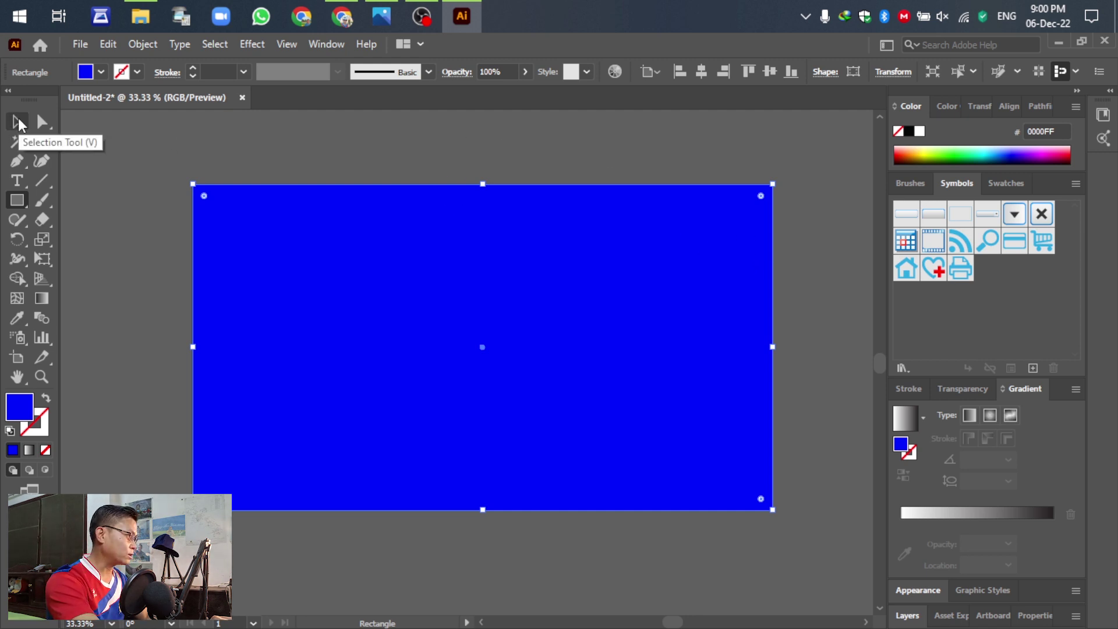
{"action": "left_click", "coordinate": [19, 118]}
Deselect the blue rectangle and add an empty Layer 2 above Layer 1.
{"action": "left_click", "coordinate": [319, 158]}
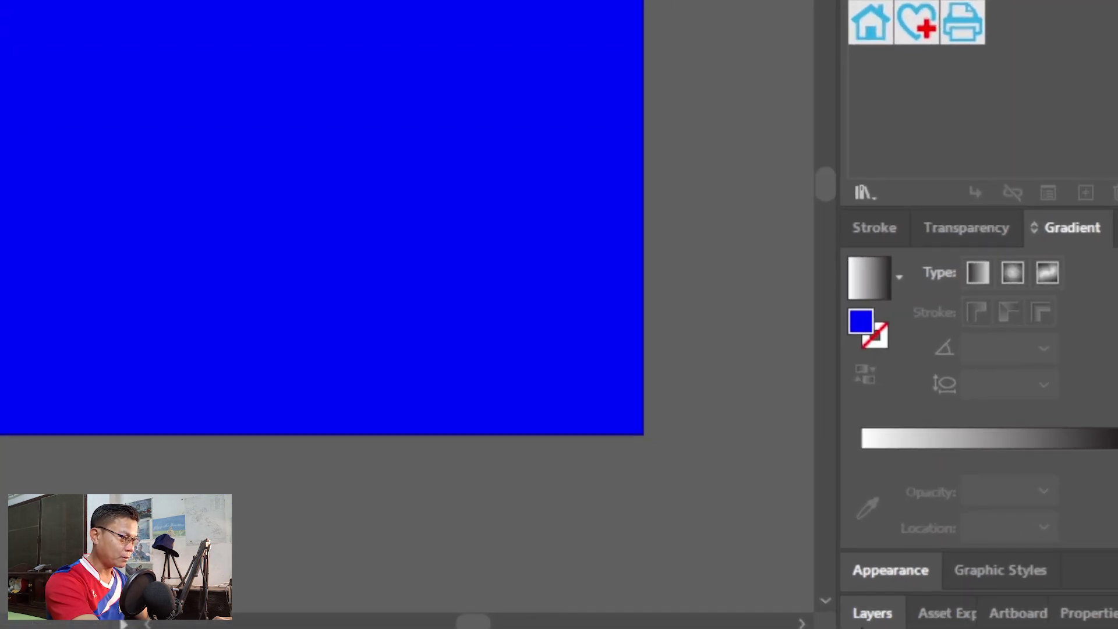
{"action": "left_click", "coordinate": [907, 615]}
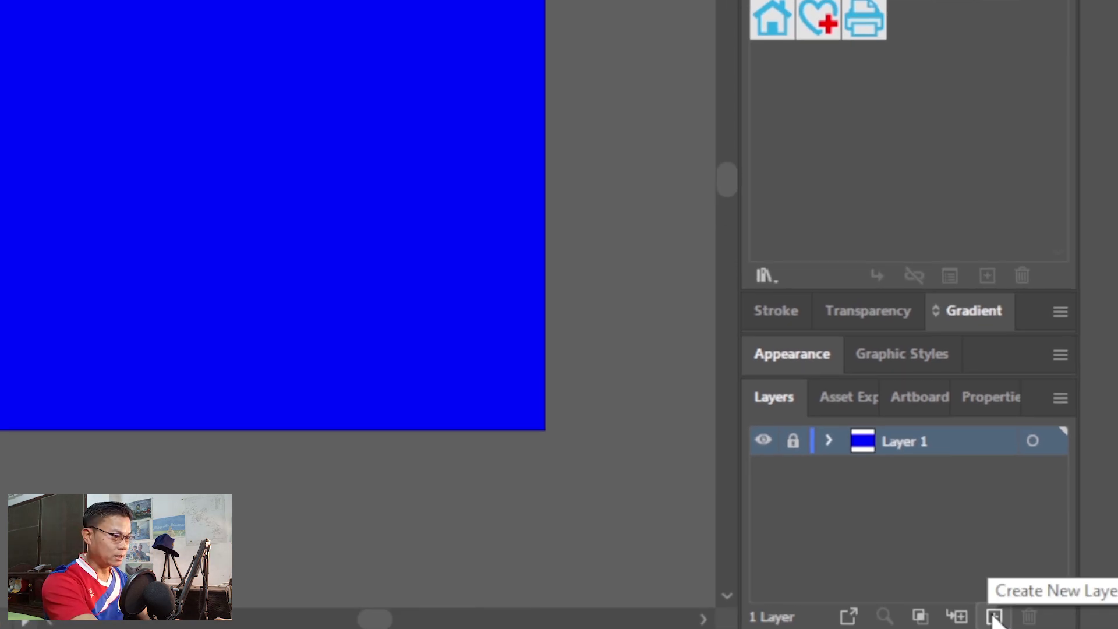
{"action": "left_click", "coordinate": [993, 616]}
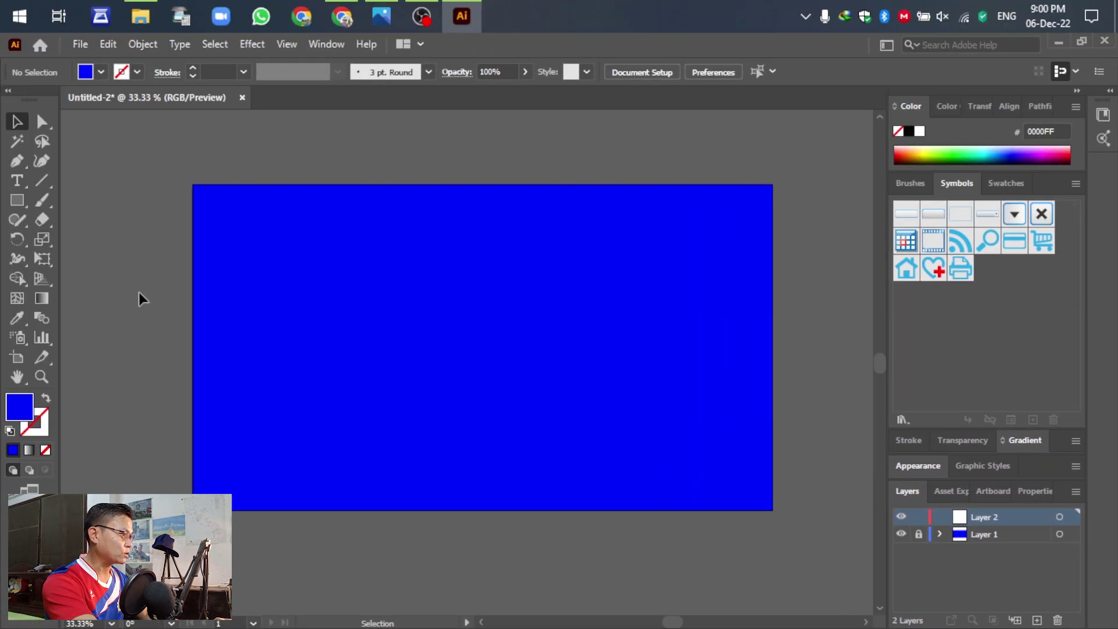
{"action": "left_click", "coordinate": [17, 181]}
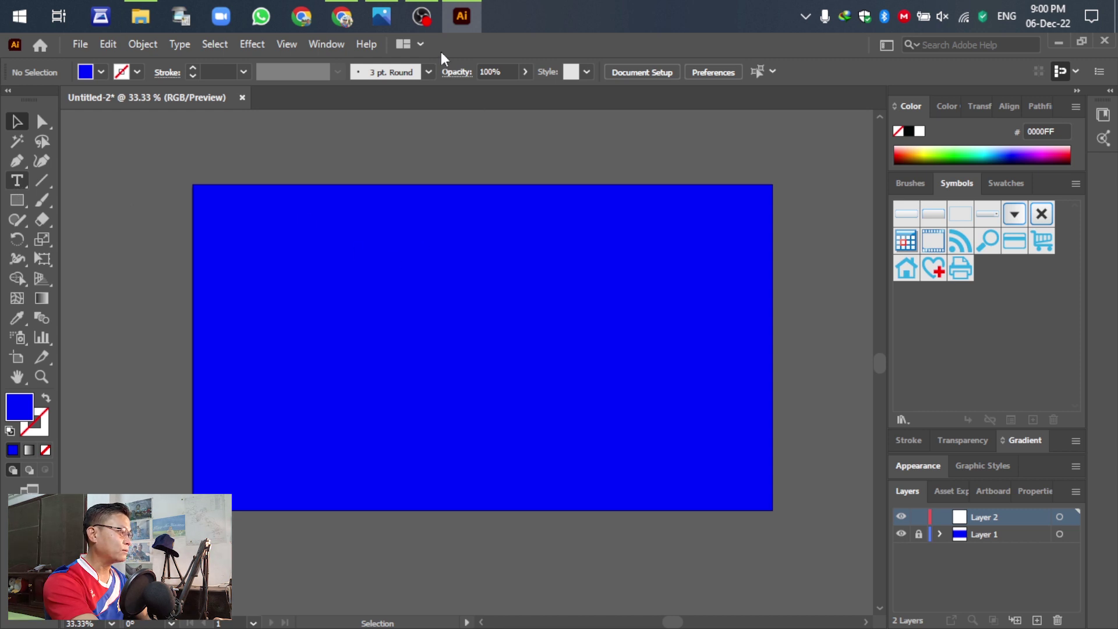
After checking the reference image, place a point-text object on the artboard reading GRADIENT.
{"action": "left_click", "coordinate": [373, 7]}
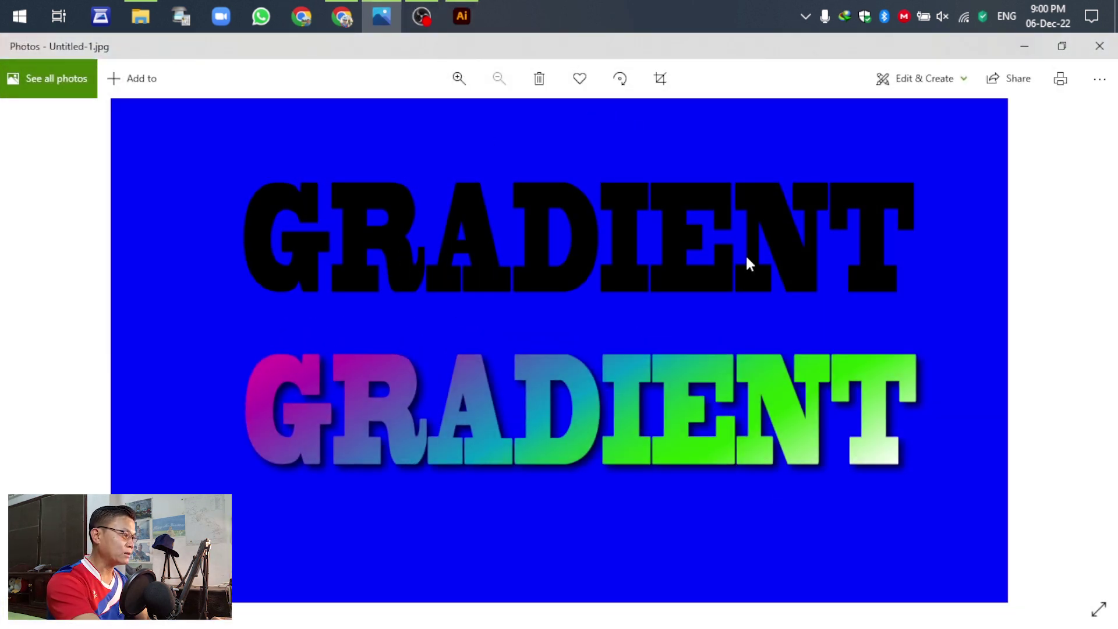
{"action": "left_click", "coordinate": [1025, 46]}
{"action": "left_click", "coordinate": [388, 272]}
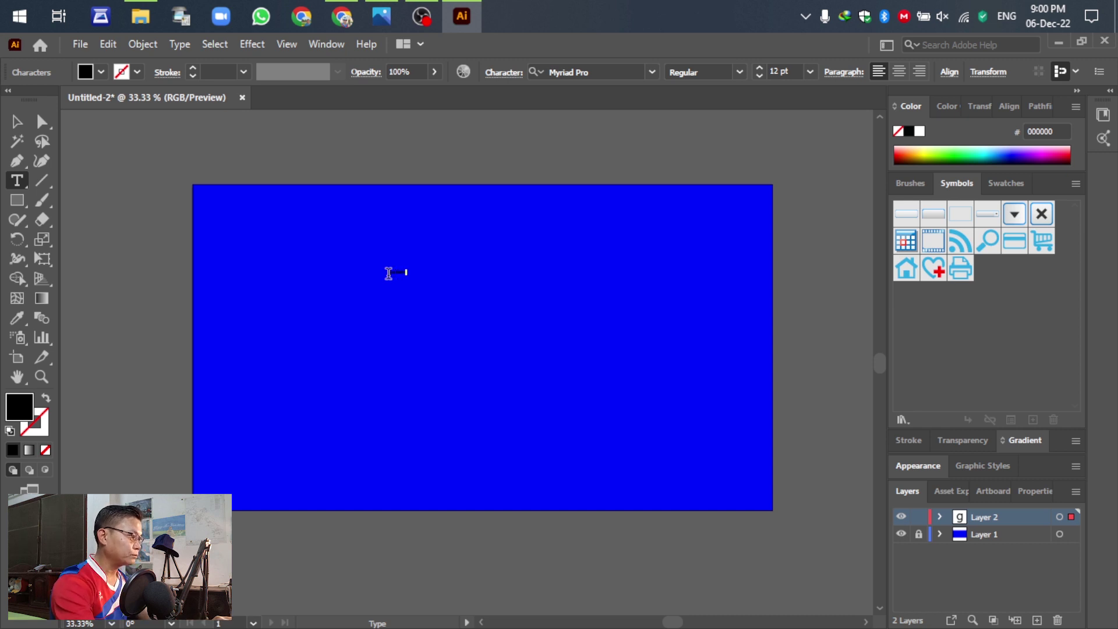
{"action": "key", "text": "ctrl+a"}
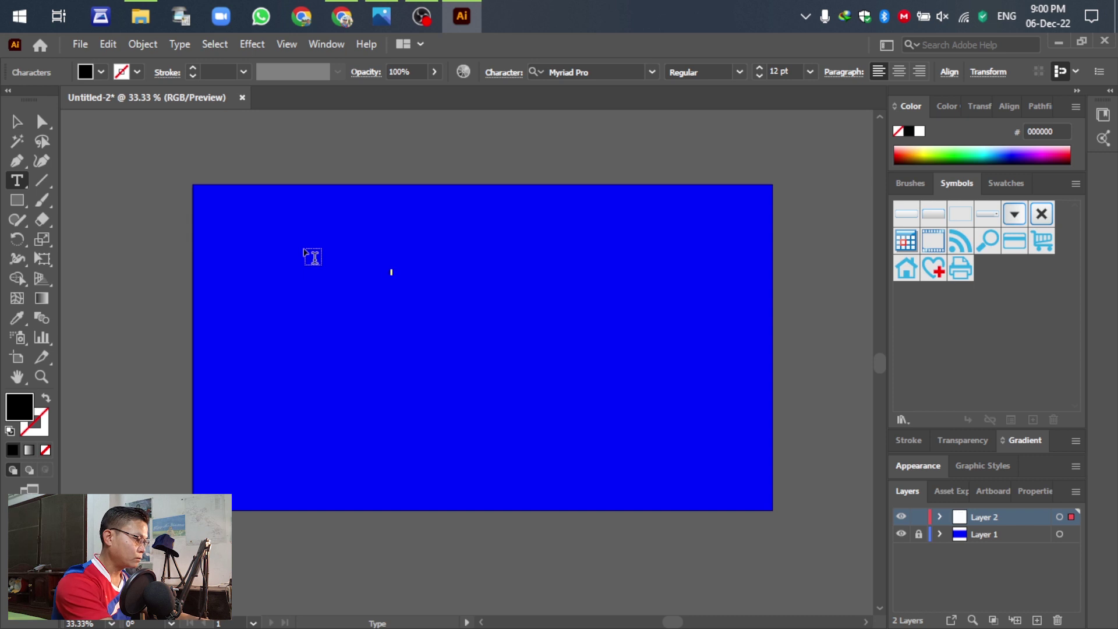
{"action": "type", "text": "T"}
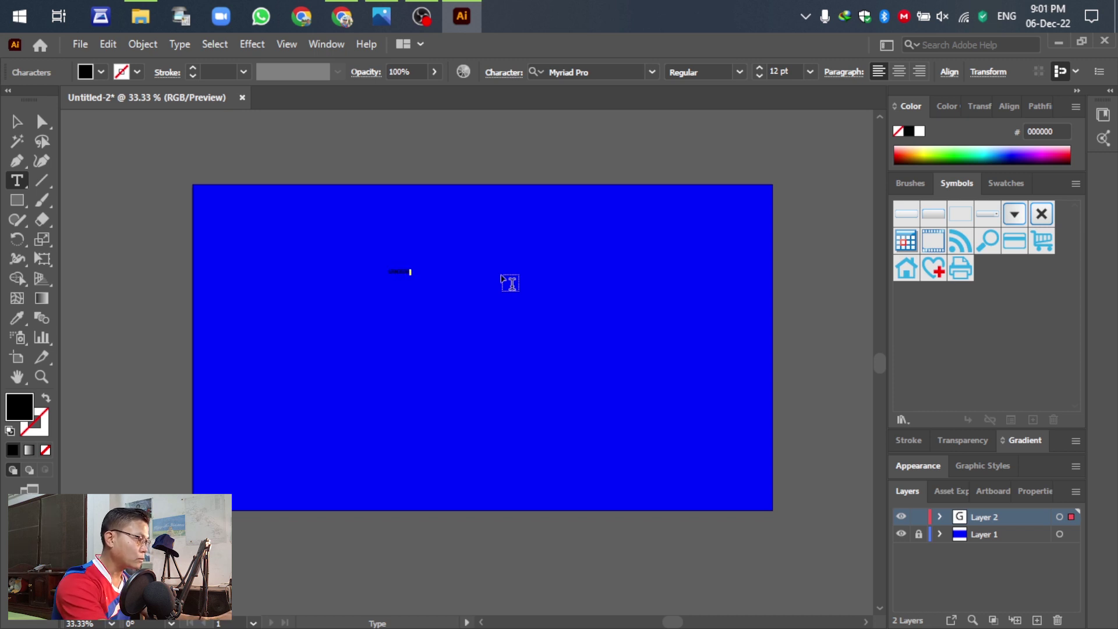
Scale the GRADIENT text up, move it up-left, and set it in Blackoak Std.
{"action": "left_click", "coordinate": [26, 123]}
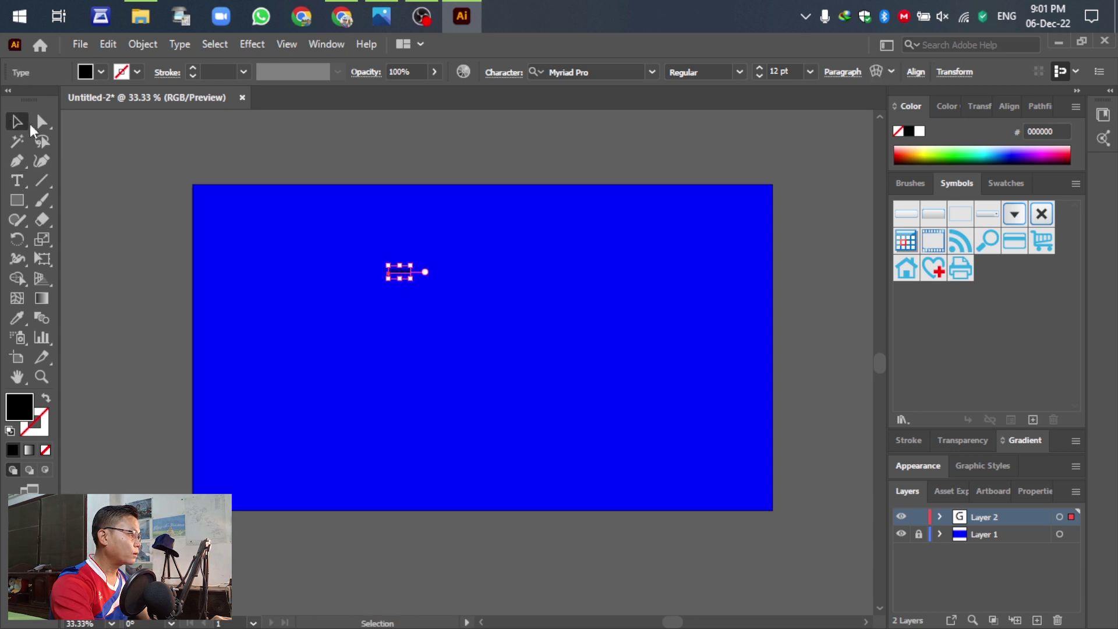
{"action": "left_click_drag", "start_coordinate": [414, 280], "coordinate": [677, 396]}
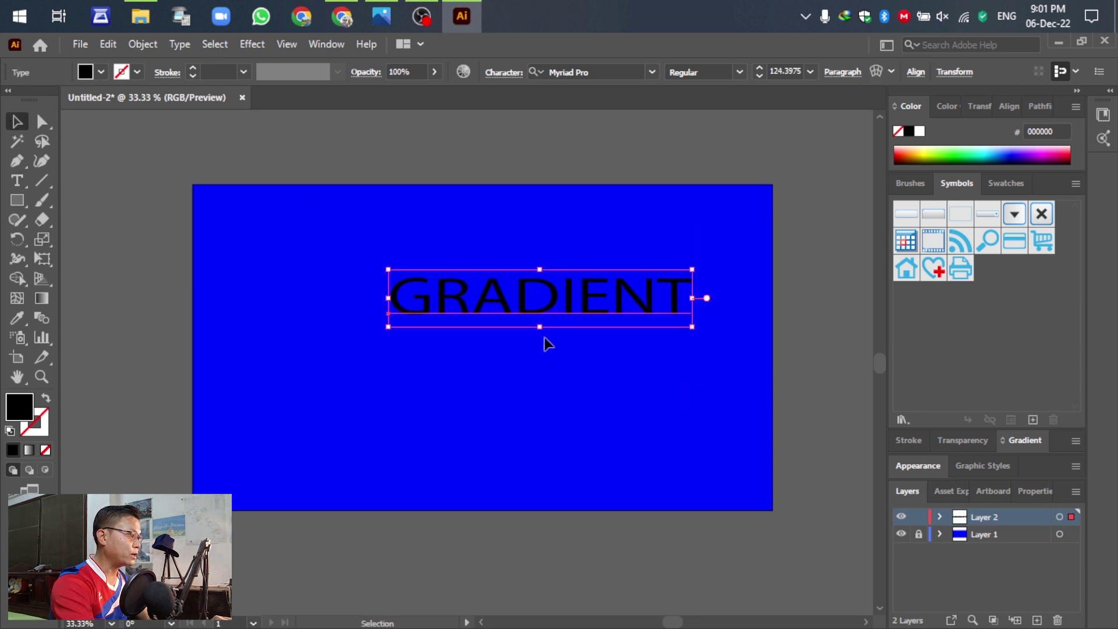
{"action": "left_click_drag", "start_coordinate": [523, 300], "coordinate": [386, 249]}
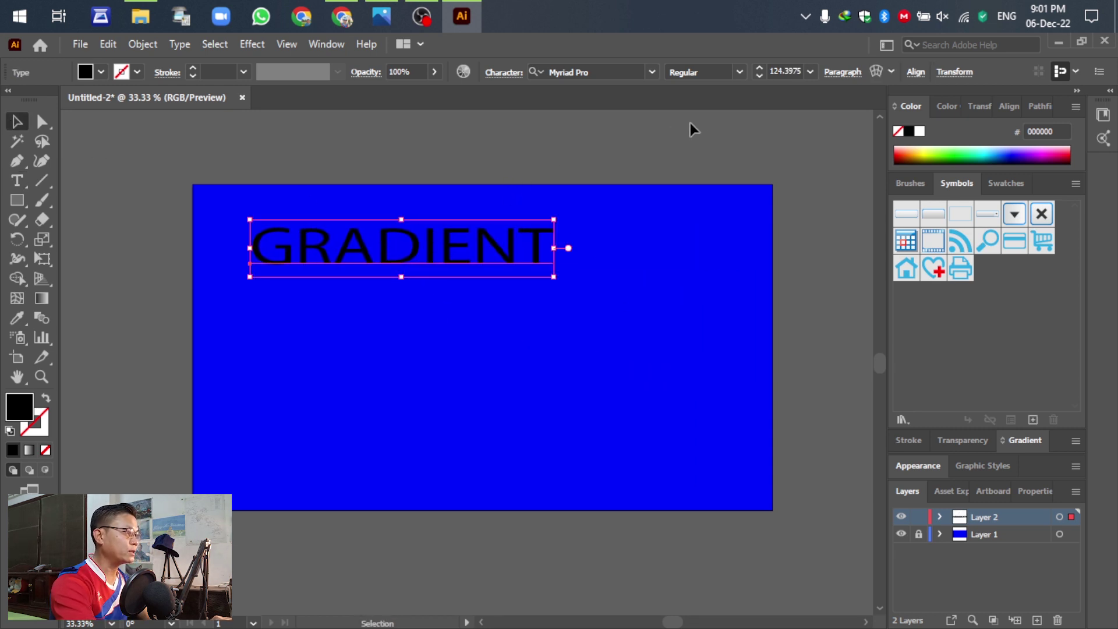
{"action": "left_click", "coordinate": [652, 72]}
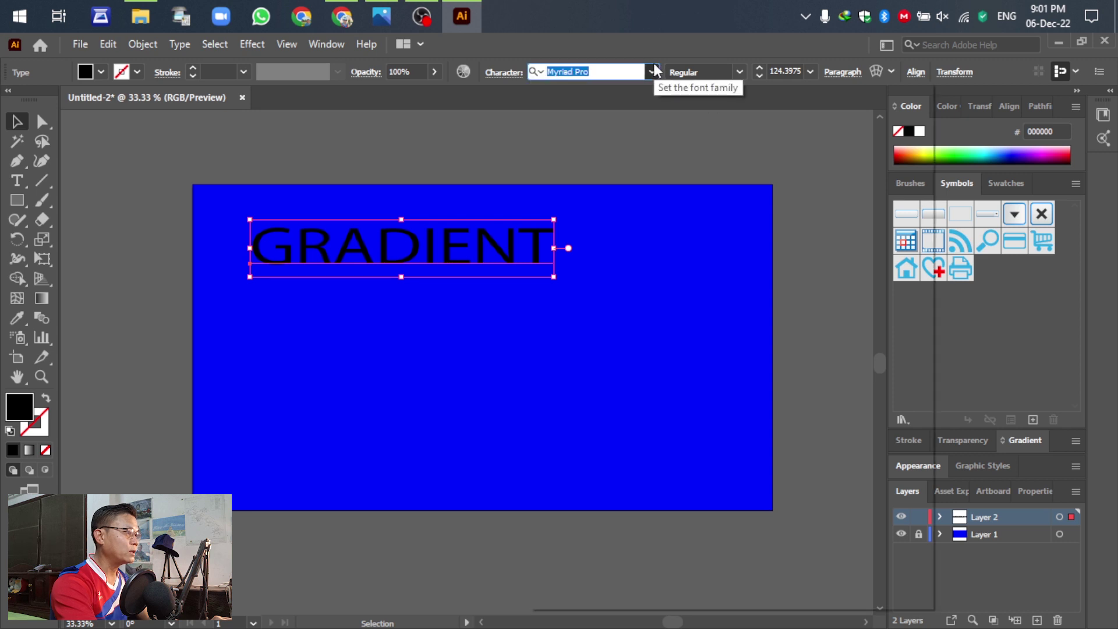
{"action": "scroll", "coordinate": [751, 227], "scroll_direction": "up", "scroll_amount": 2}
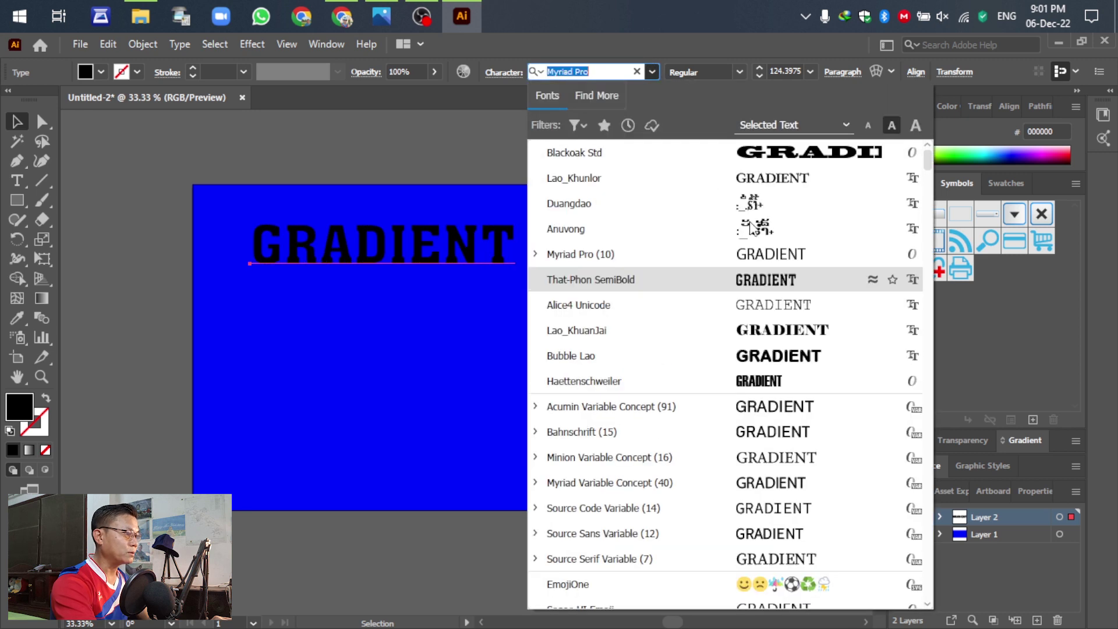
{"action": "left_click", "coordinate": [788, 154]}
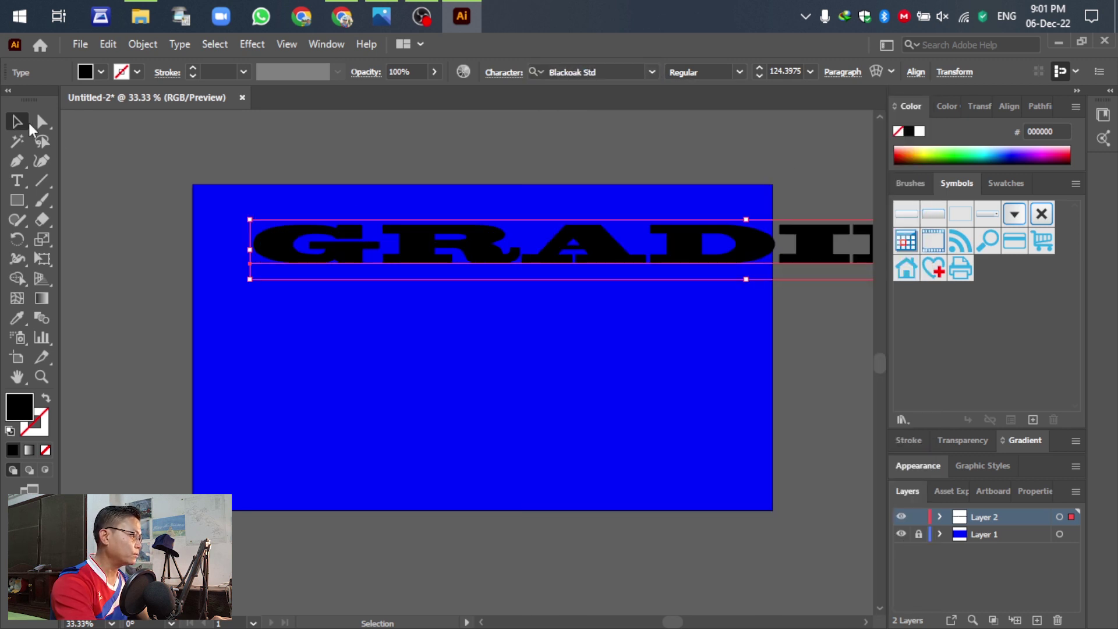
Resize and reposition the Blackoak GRADIENT to about 223 pt on the upper artboard.
{"action": "left_click_drag", "start_coordinate": [250, 219], "coordinate": [370, 207]}
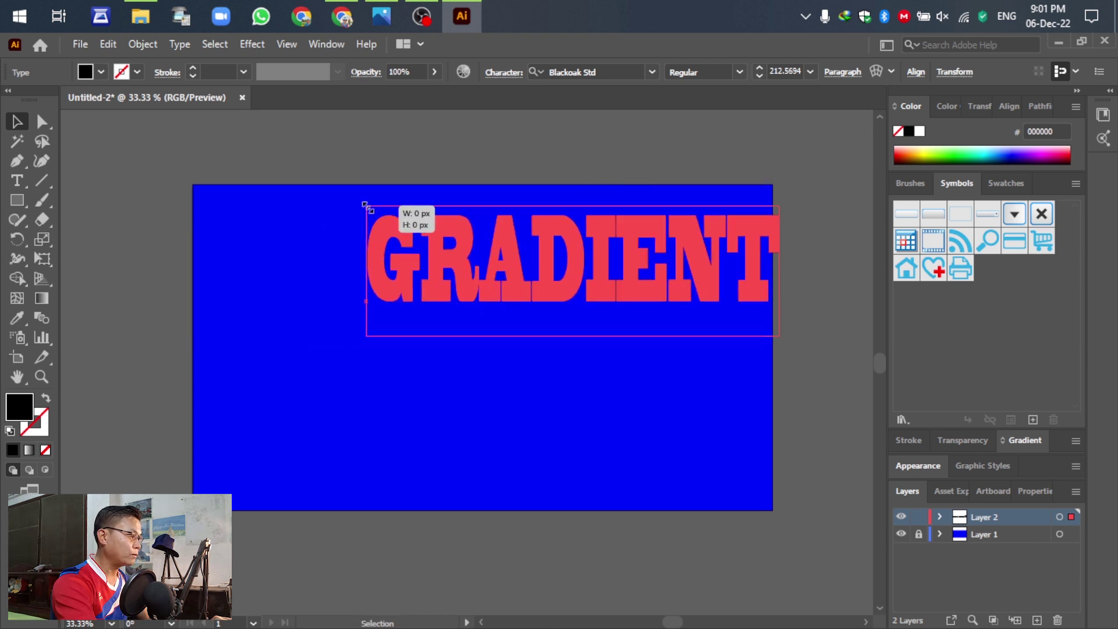
{"action": "left_click_drag", "start_coordinate": [512, 276], "coordinate": [429, 294]}
{"action": "left_click_drag", "start_coordinate": [494, 226], "coordinate": [463, 249]}
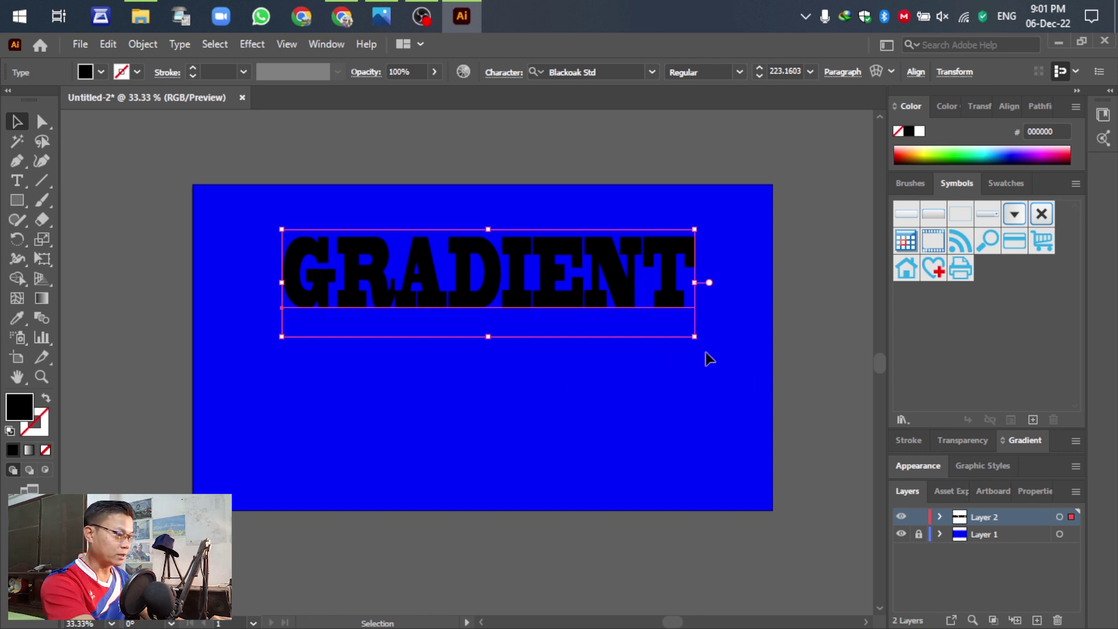
{"action": "left_click", "coordinate": [1024, 447]}
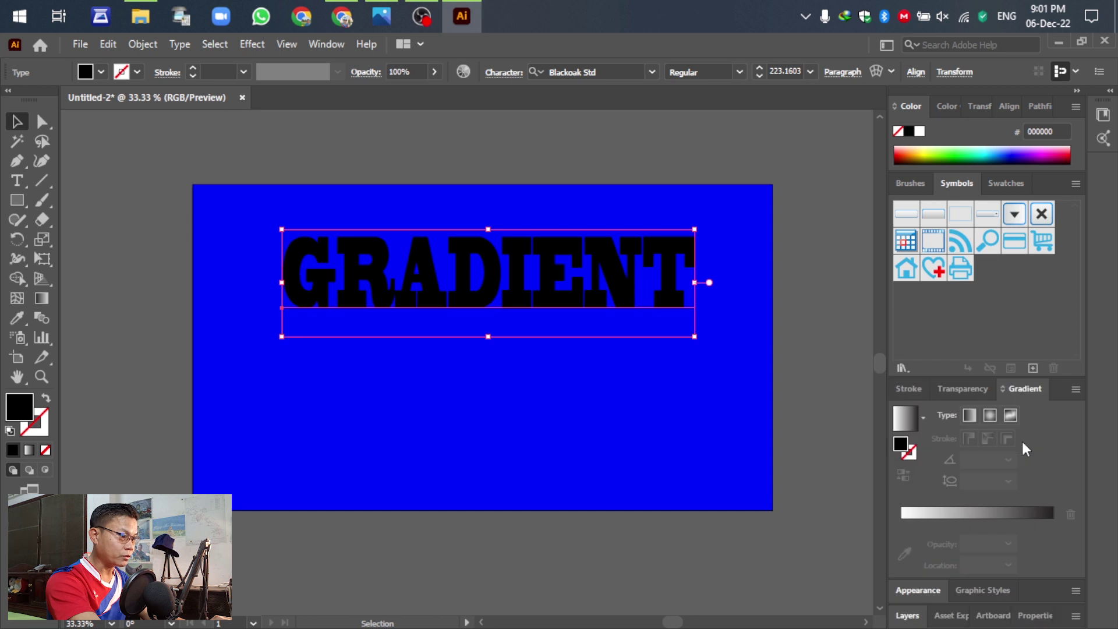
Apply a linear gradient and add a bright green stop at about 35%.
{"action": "left_click", "coordinate": [930, 524]}
{"action": "left_click_drag", "start_coordinate": [931, 524], "coordinate": [955, 525]}
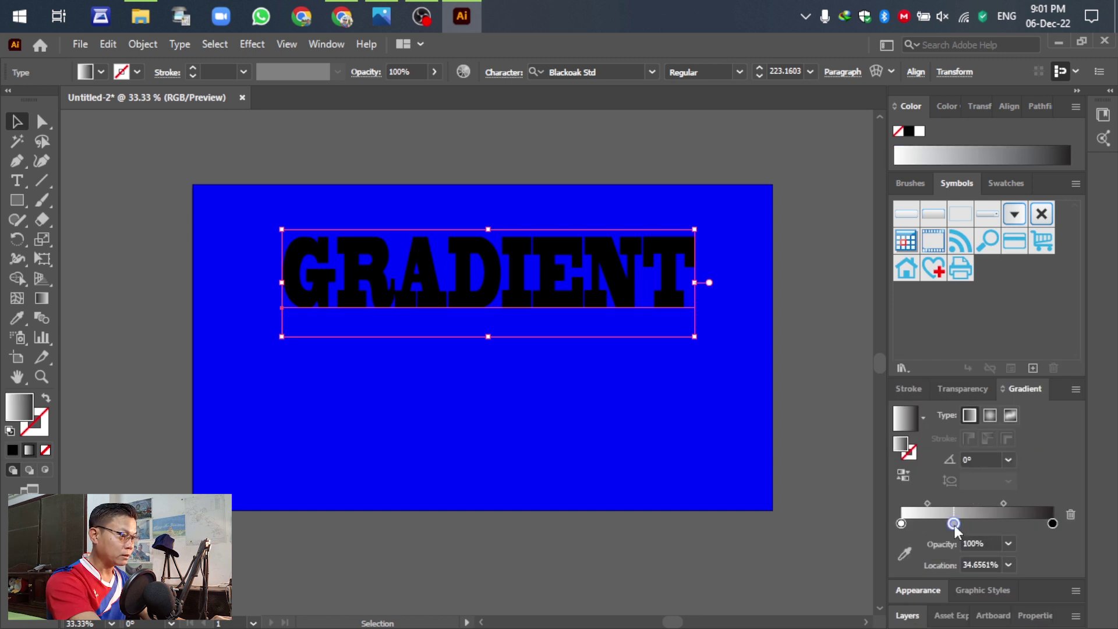
{"action": "left_click", "coordinate": [957, 153]}
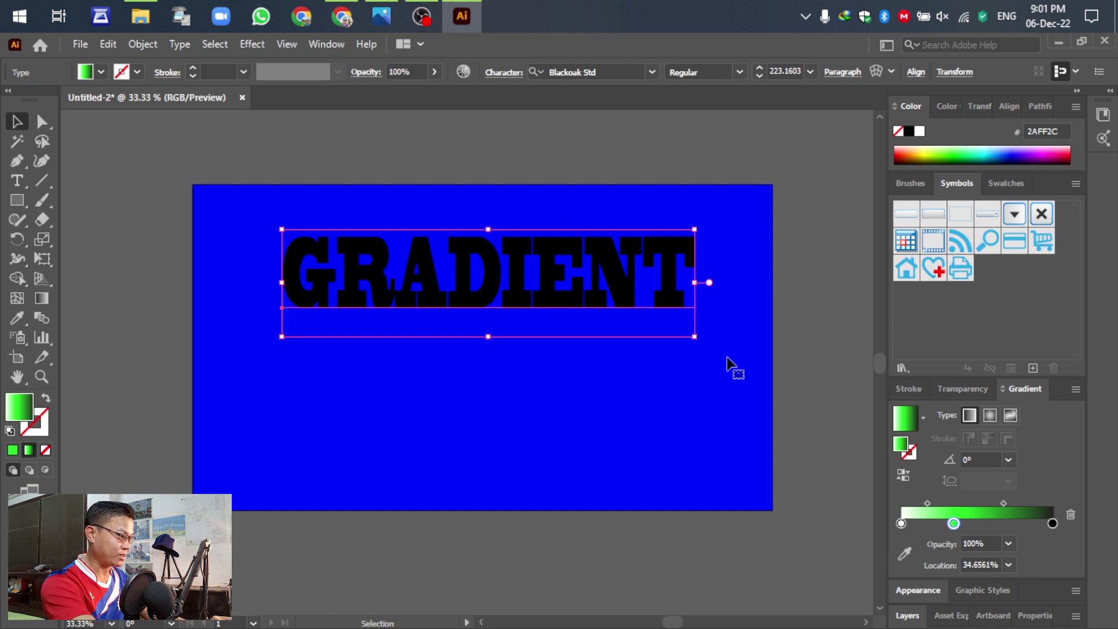
Compare with the reference, then add a dark red (7F0E00) stop at about 59.5%.
{"action": "left_click", "coordinate": [381, 16]}
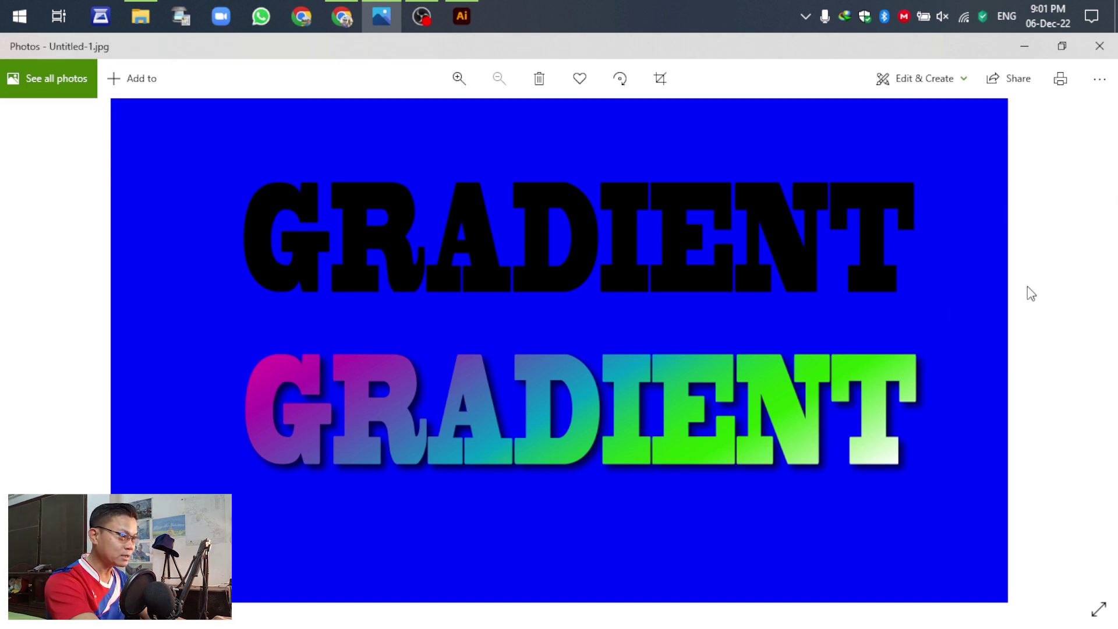
{"action": "left_click", "coordinate": [1024, 45]}
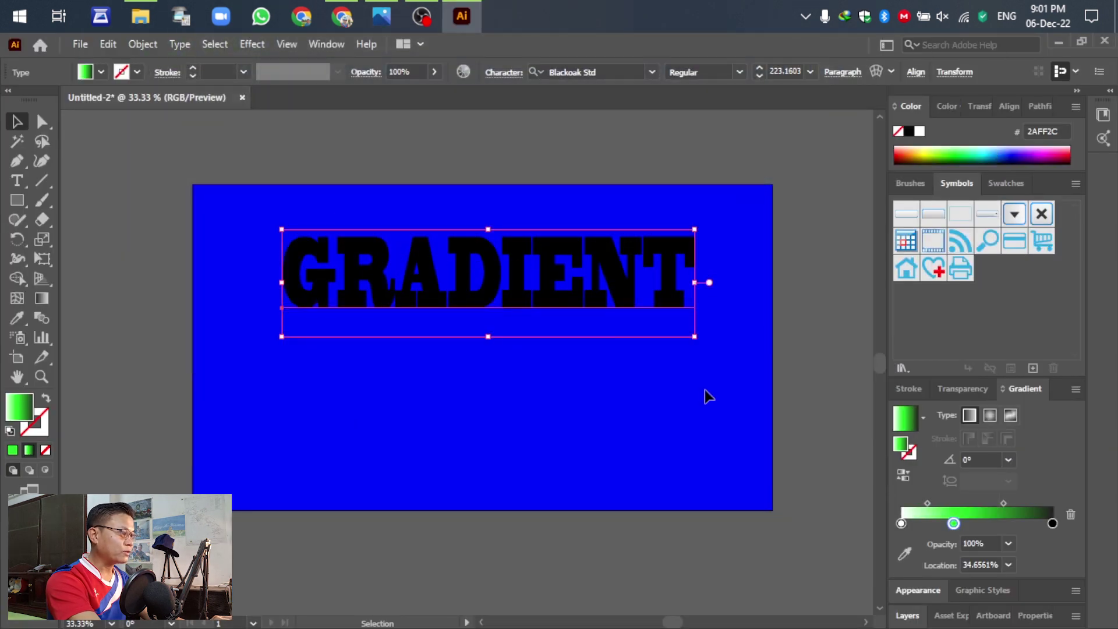
{"action": "left_click", "coordinate": [991, 524]}
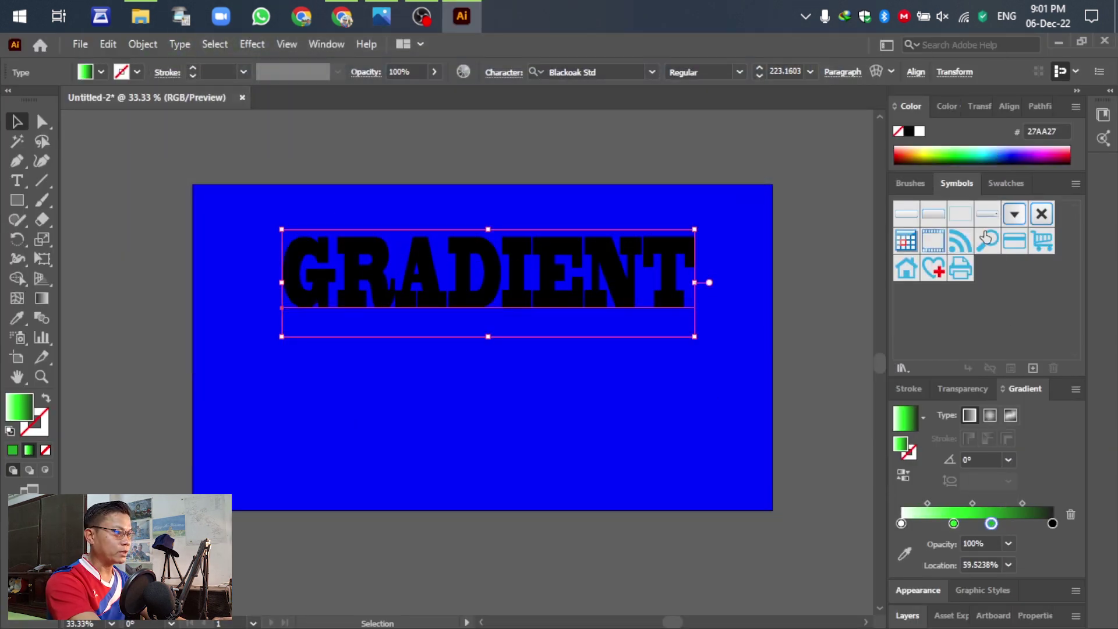
{"action": "left_click_drag", "start_coordinate": [954, 152], "coordinate": [901, 161]}
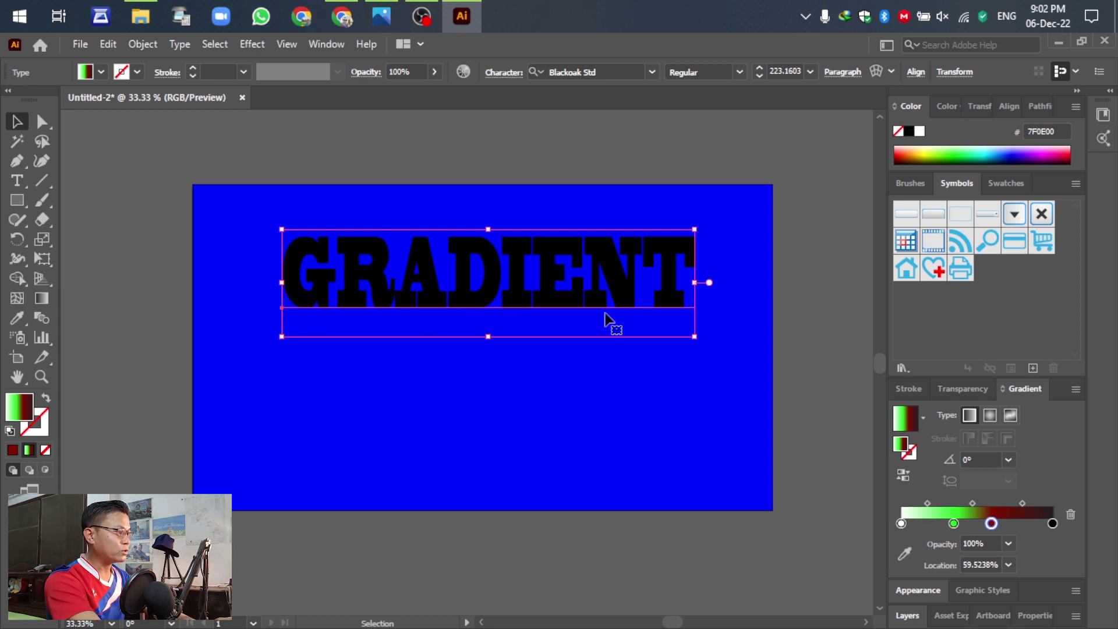
Ctrl+Alt-drag GRADIENT downward to duplicate it below the original, then select the lower copy.
{"action": "key", "text": "ctrl+alt"}
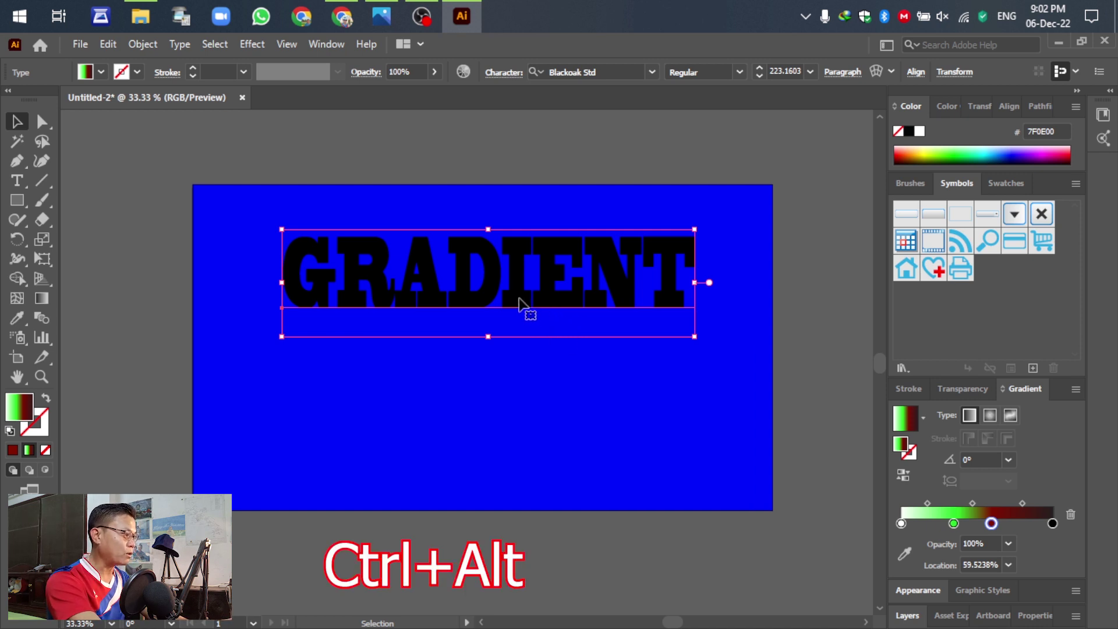
{"action": "left_click_drag", "start_coordinate": [518, 300], "coordinate": [515, 415]}
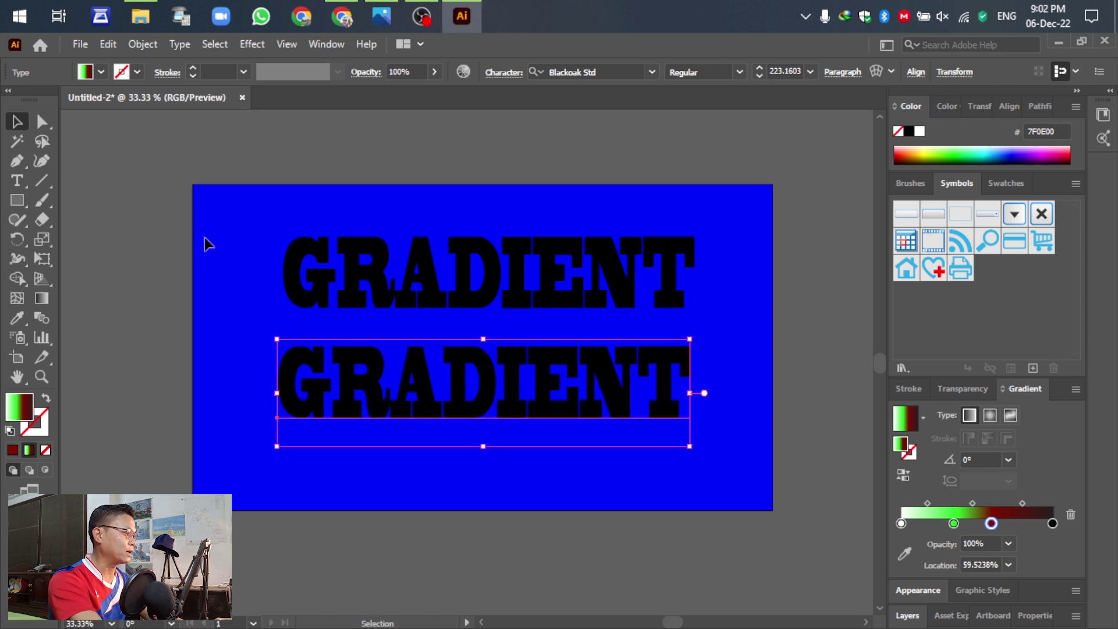
{"action": "left_click", "coordinate": [512, 273]}
{"action": "left_click", "coordinate": [538, 399]}
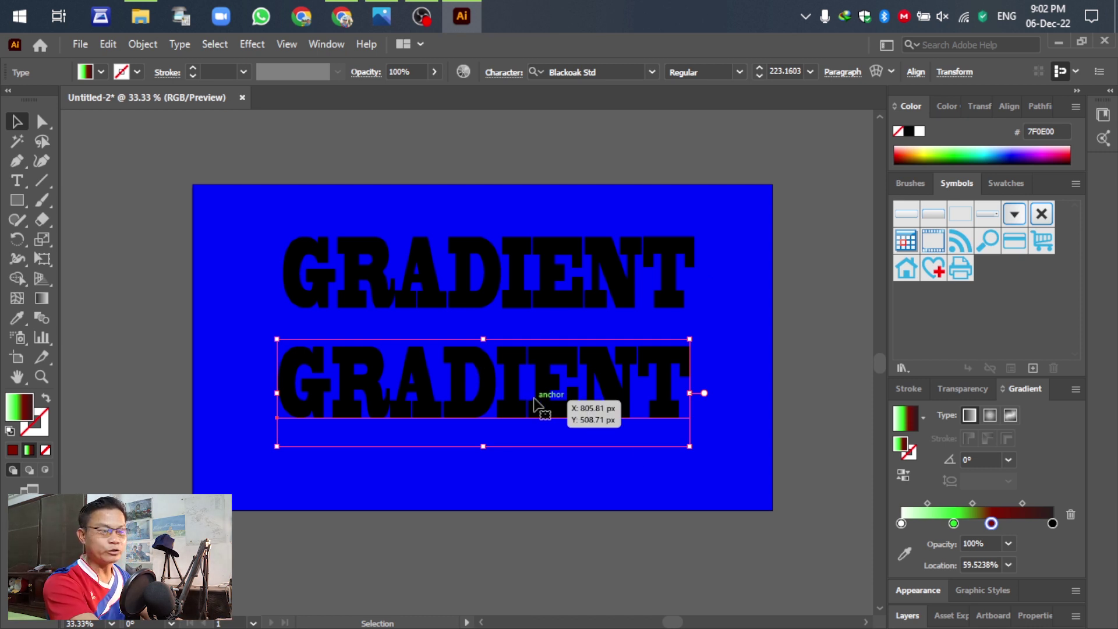
{"action": "left_click", "coordinate": [906, 620]}
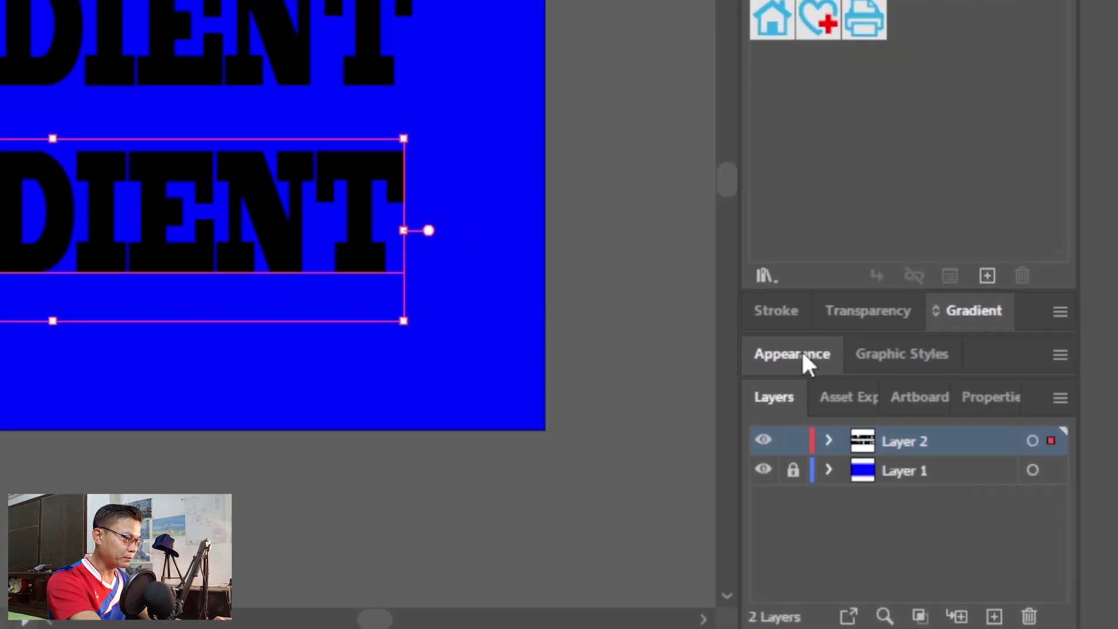
{"action": "left_click", "coordinate": [802, 354]}
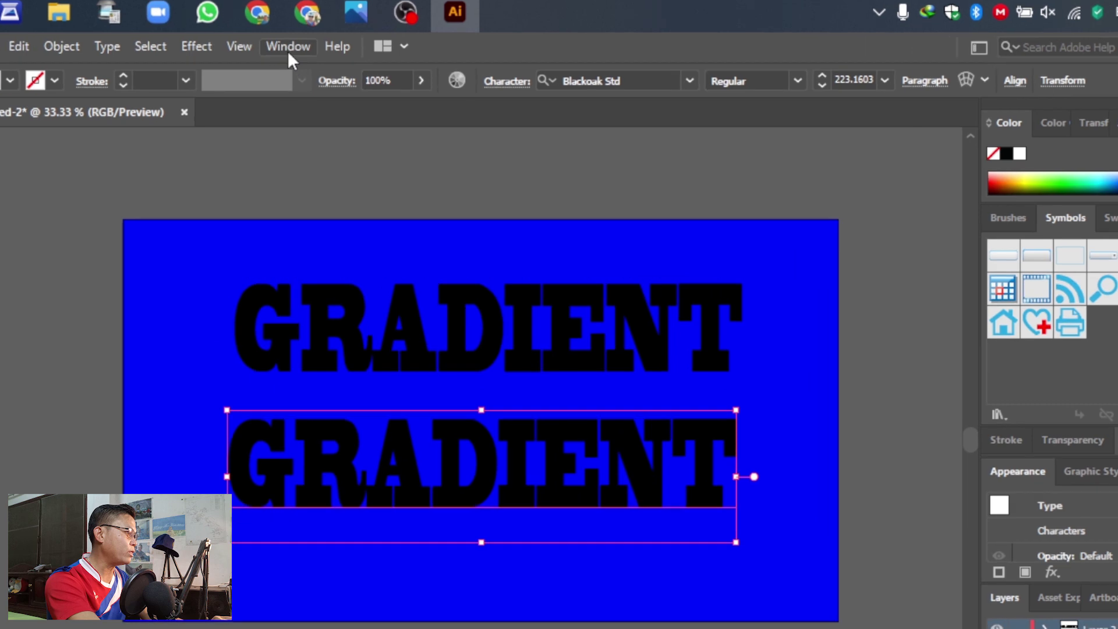
Browse the Window menu without choosing, then add a new fill to the lower GRADIENT copy.
{"action": "left_click", "coordinate": [326, 44]}
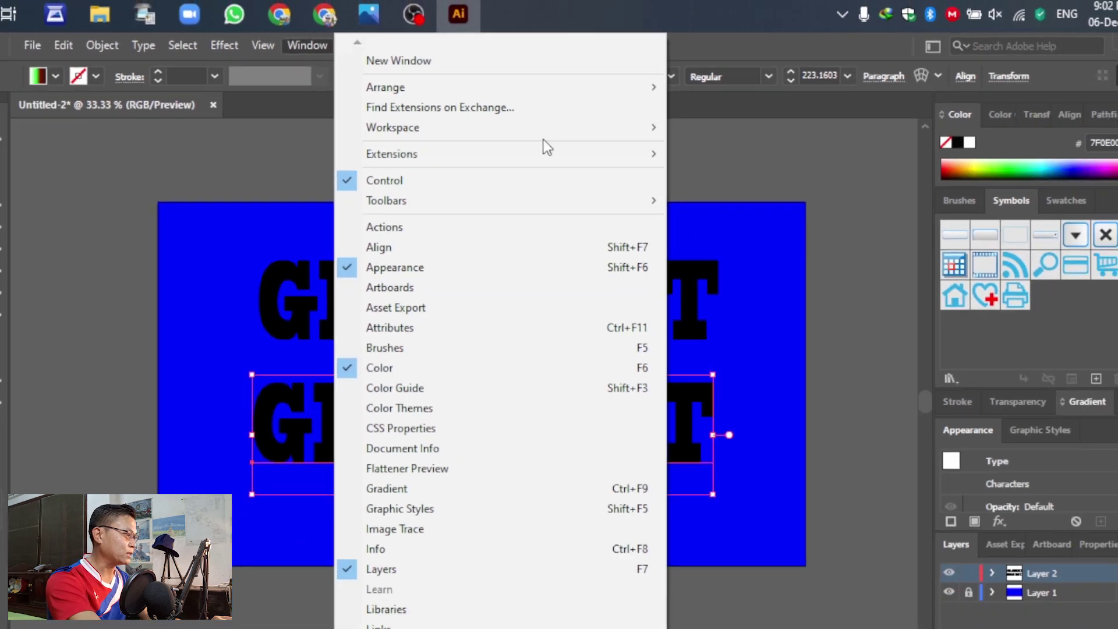
{"action": "key", "text": "Escape"}
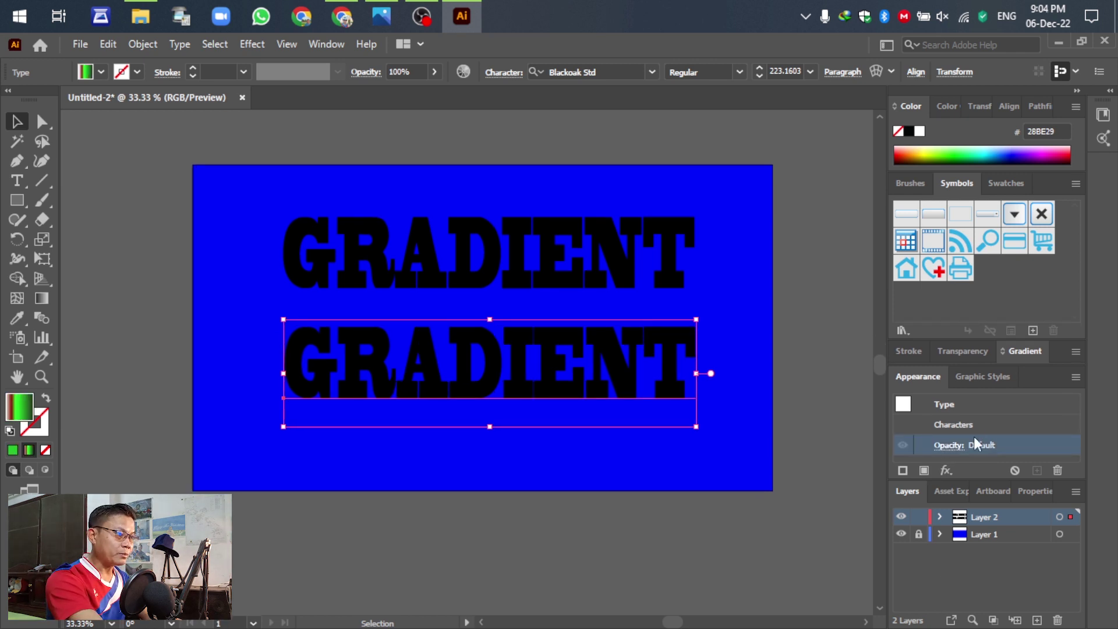
{"action": "left_click", "coordinate": [924, 470]}
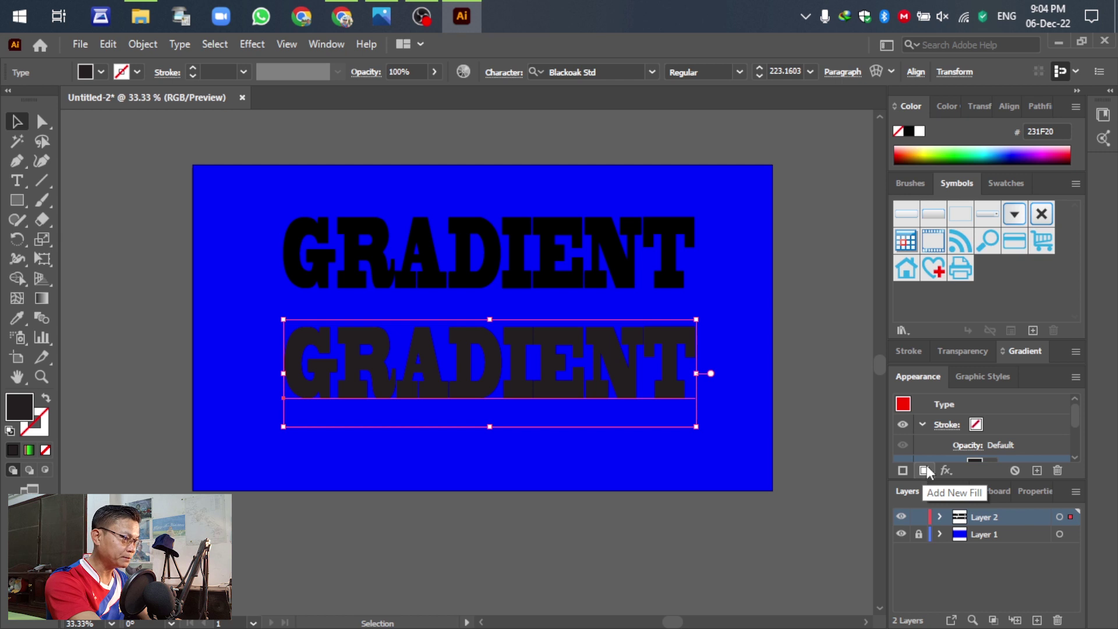
Try pink and then None swatches on the lower copy's added fill.
{"action": "left_click_drag", "start_coordinate": [1076, 416], "coordinate": [1078, 441]}
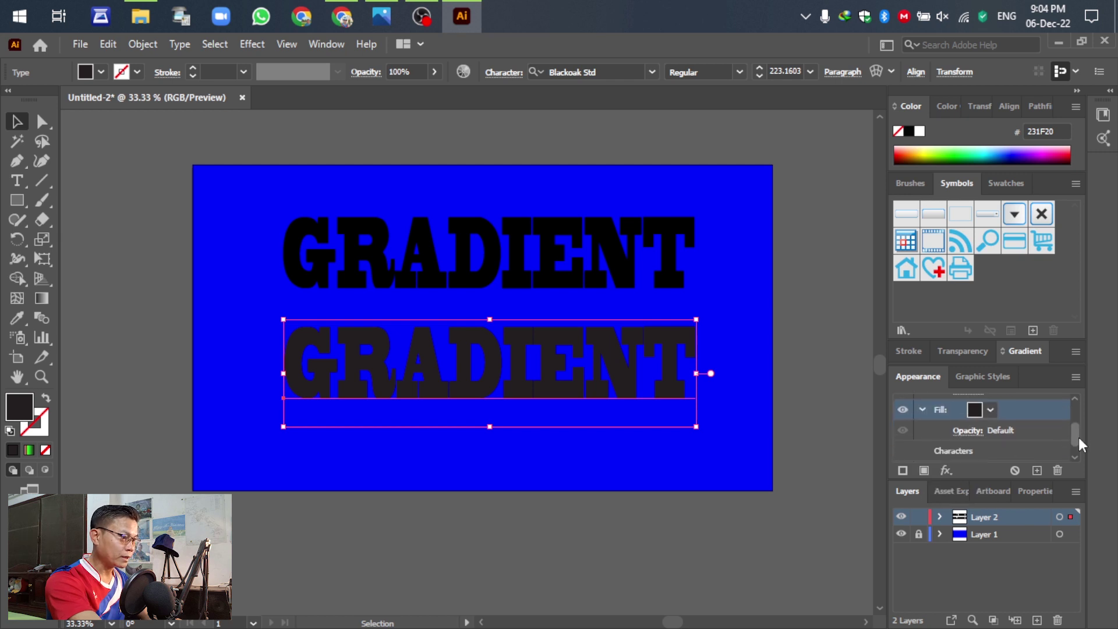
{"action": "left_click", "coordinate": [992, 410]}
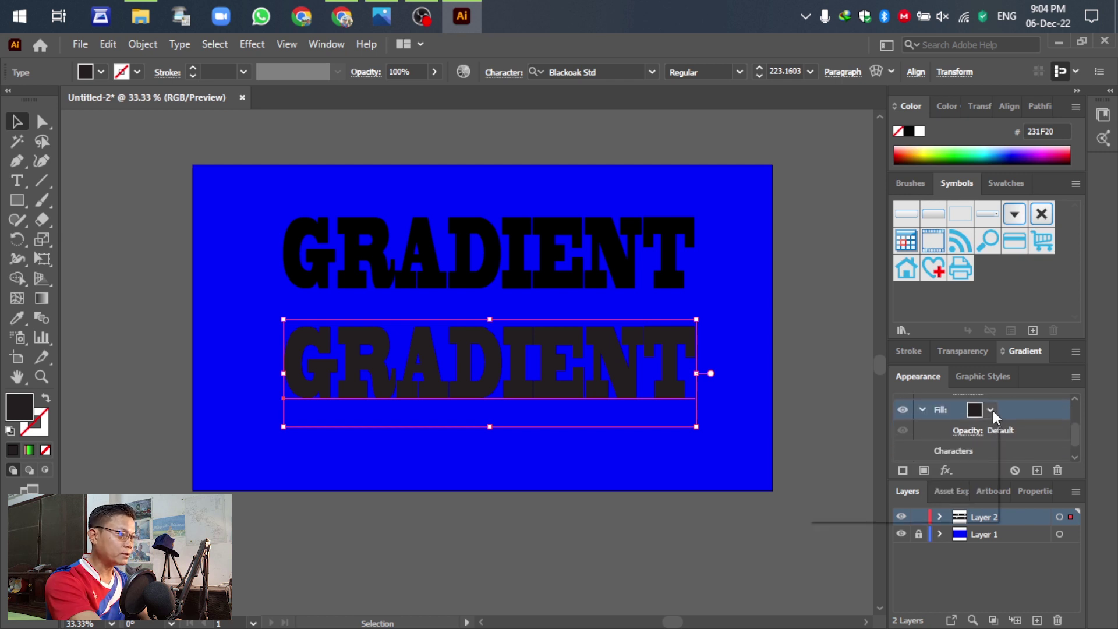
{"action": "left_click", "coordinate": [821, 446]}
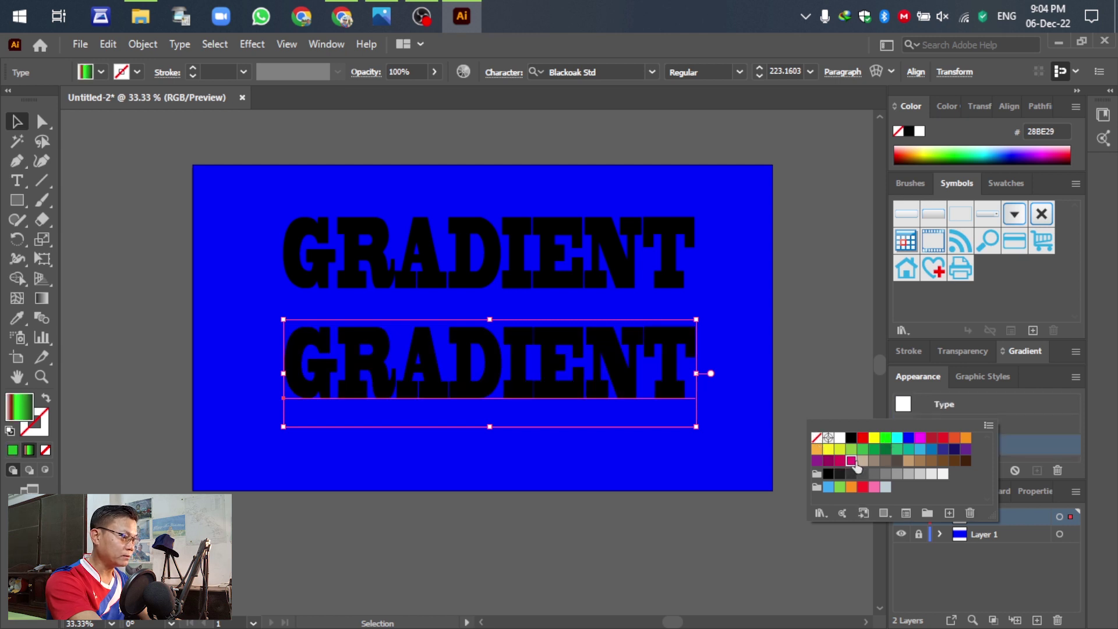
{"action": "left_click", "coordinate": [852, 461]}
{"action": "left_click", "coordinate": [817, 439]}
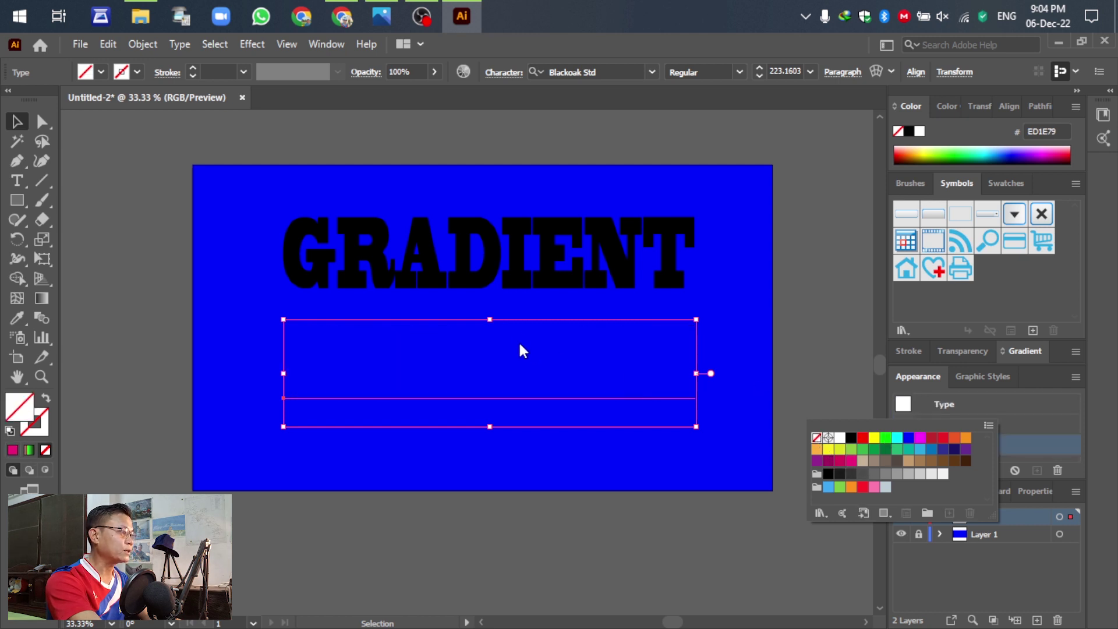
{"action": "left_click", "coordinate": [1043, 442]}
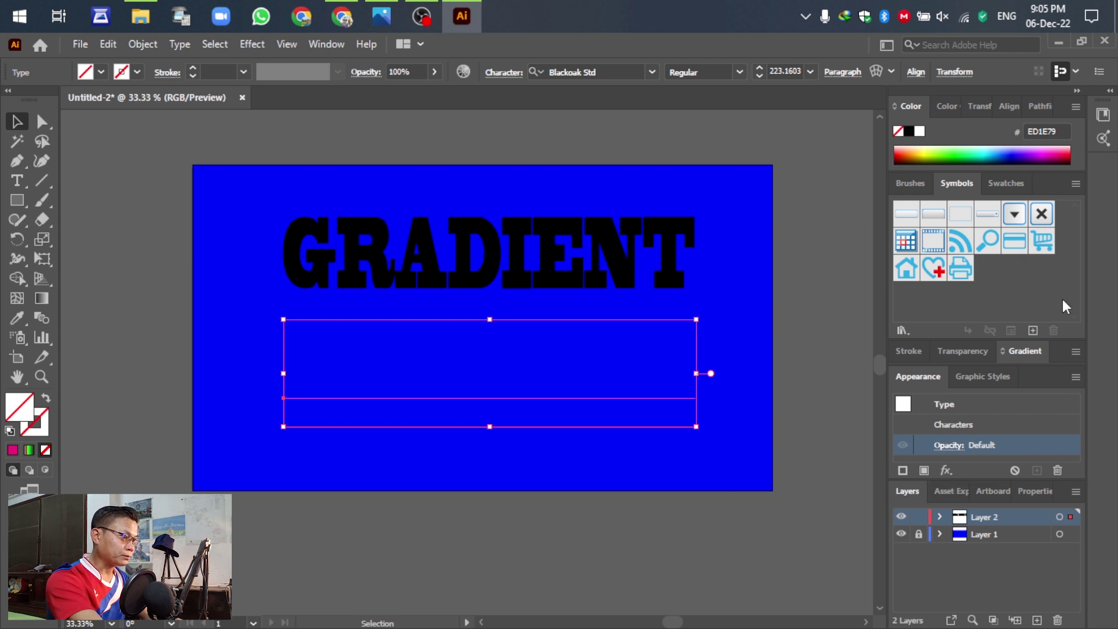
Add a fresh fill to the lower GRADIENT and apply the white, dark red, green and black linear gradient.
{"action": "left_click", "coordinate": [1018, 350]}
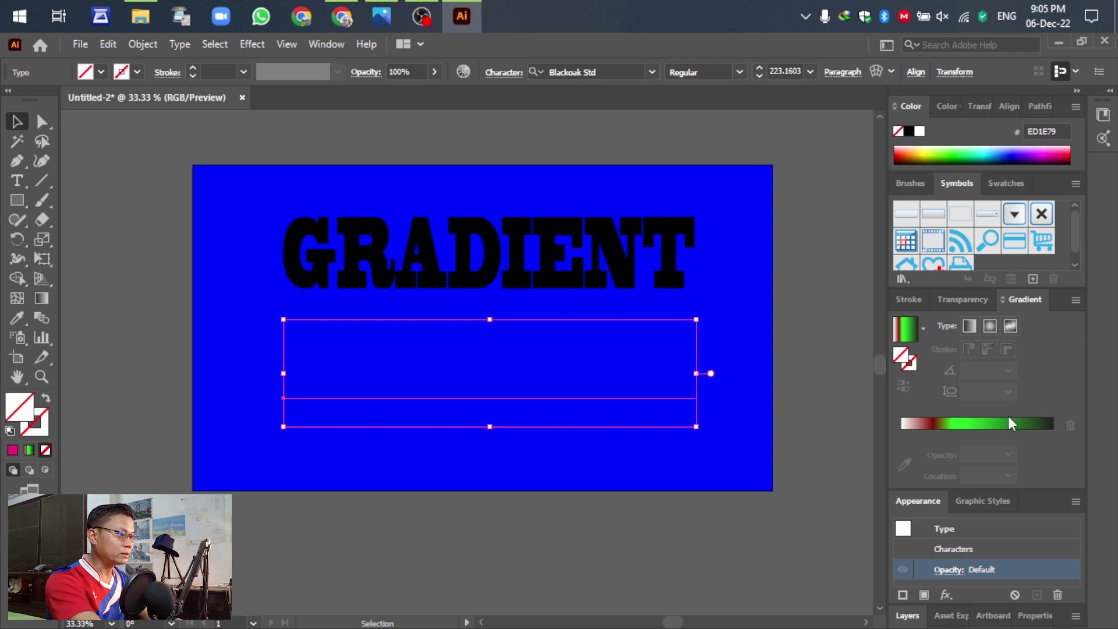
{"action": "double_click", "coordinate": [903, 365]}
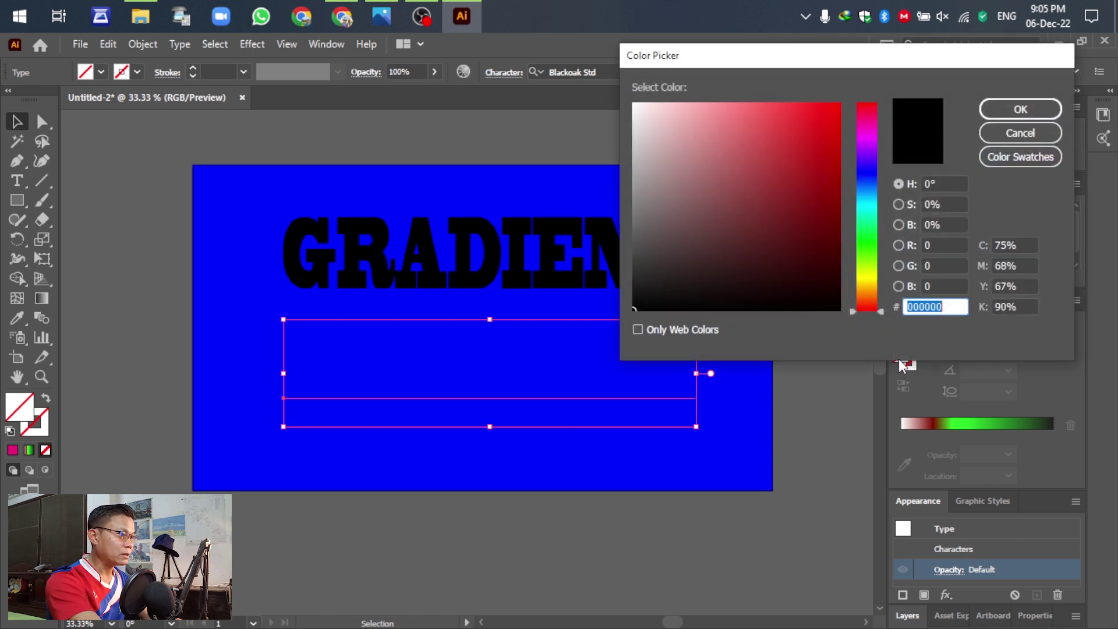
{"action": "left_click", "coordinate": [1020, 132]}
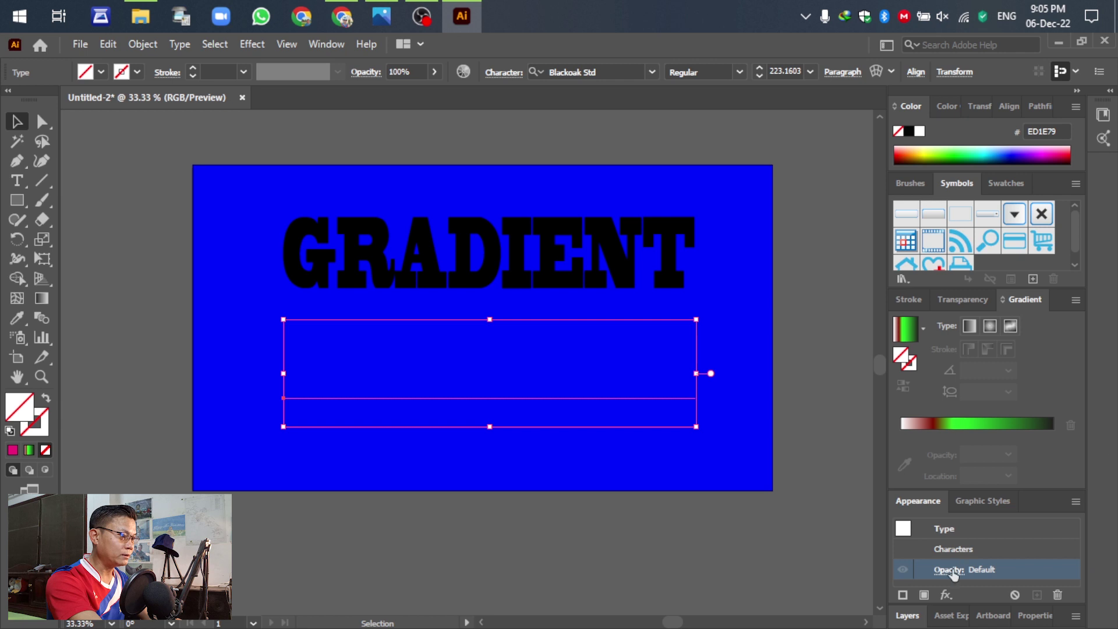
{"action": "left_click", "coordinate": [925, 596]}
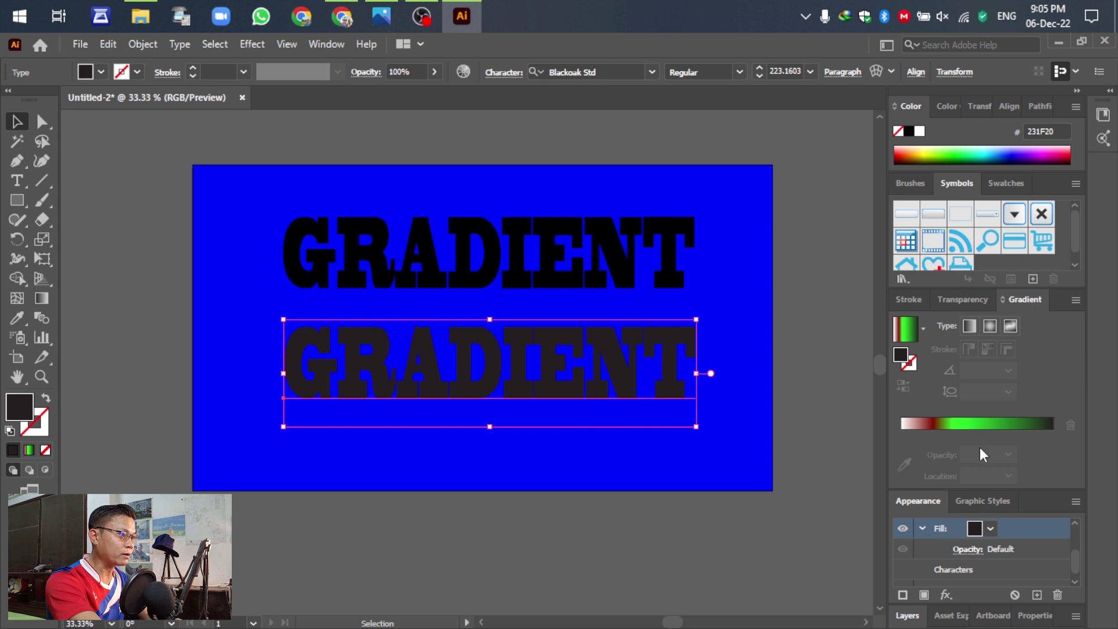
{"action": "left_click", "coordinate": [969, 425]}
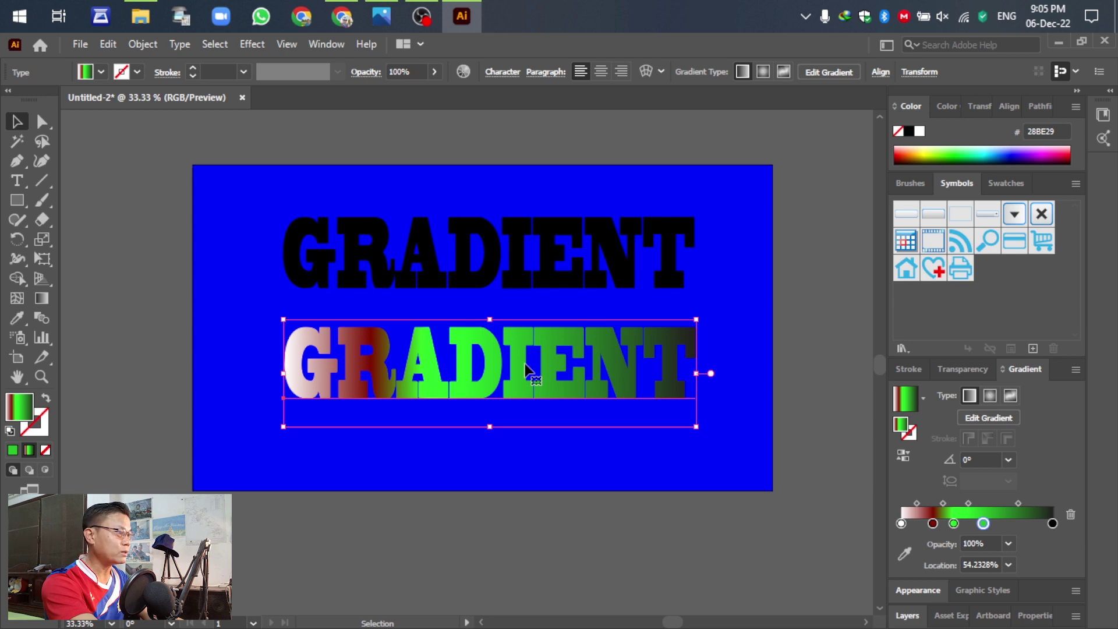
Bring up reference image Untitled-1.jpg in Photos to compare the gradient word.
{"action": "left_click", "coordinate": [374, 19]}
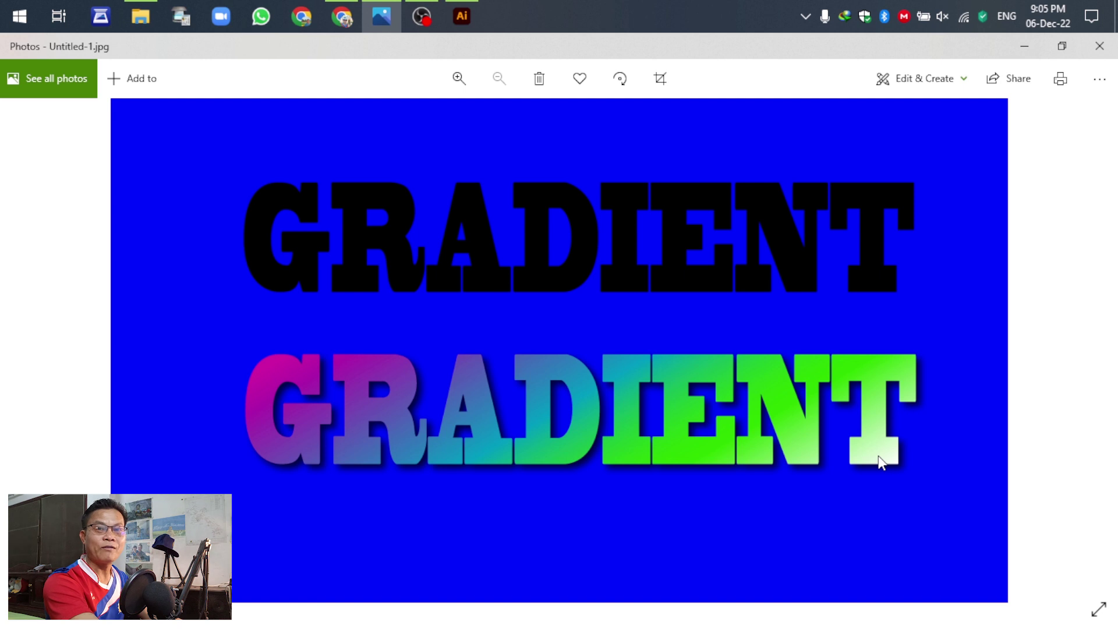
Remove the white, dark red and black stops, moving the second green stop to 64.2857%.
{"action": "left_click", "coordinate": [472, 14]}
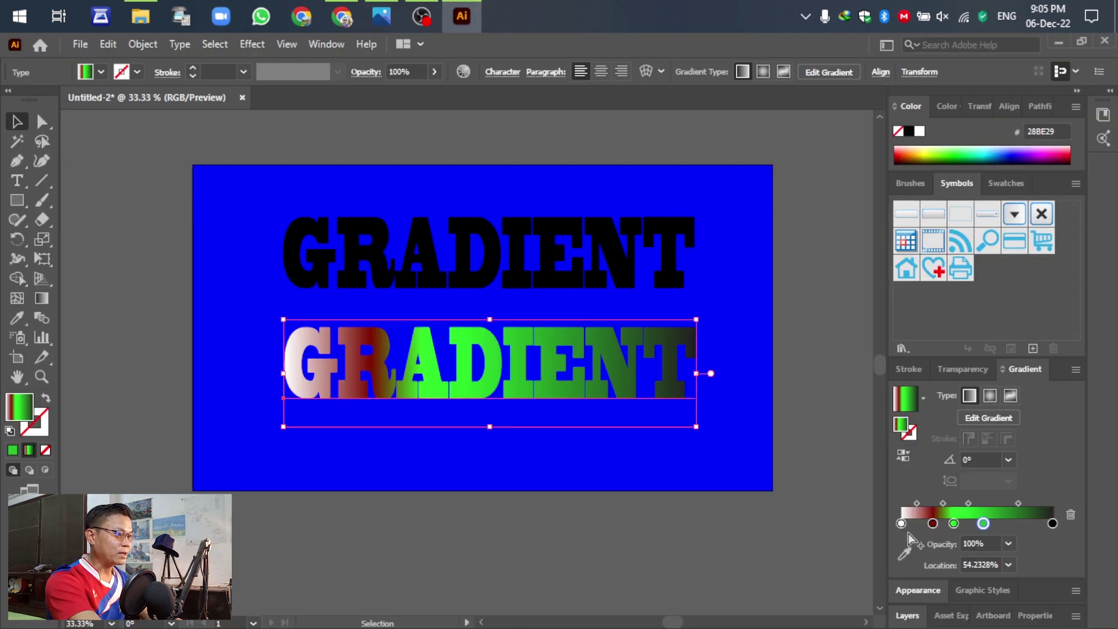
{"action": "left_click_drag", "start_coordinate": [900, 526], "coordinate": [812, 575]}
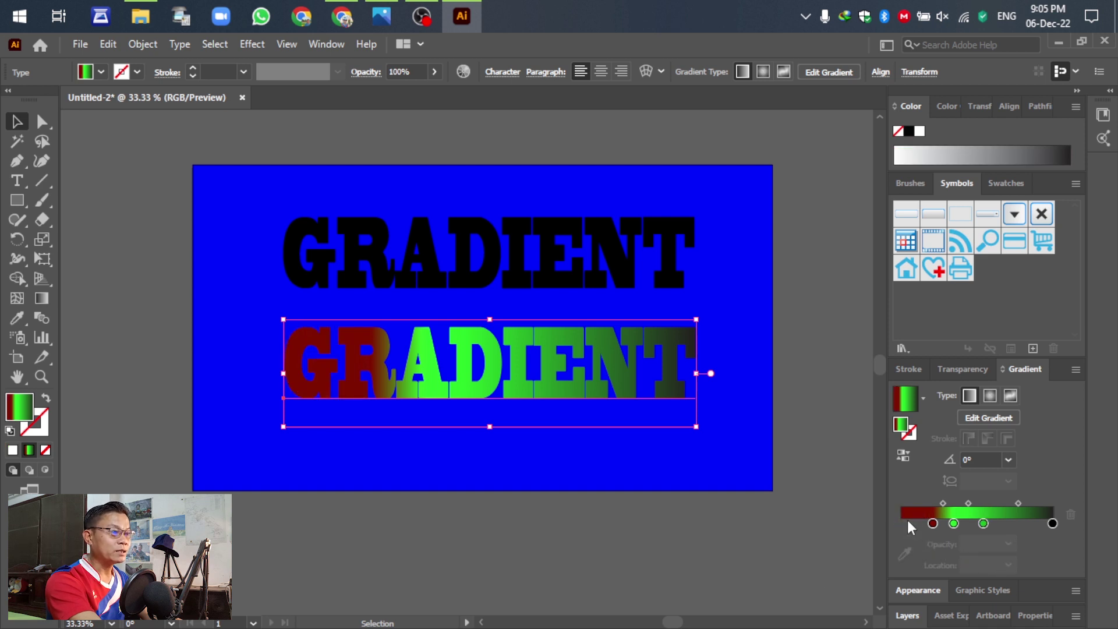
{"action": "left_click_drag", "start_coordinate": [932, 522], "coordinate": [816, 550]}
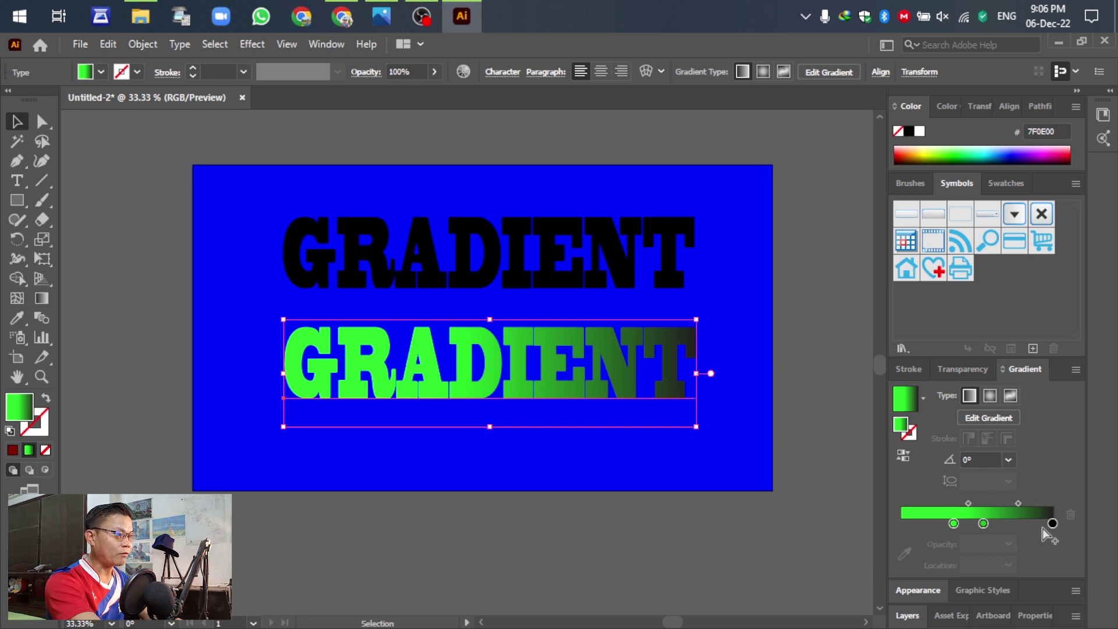
{"action": "left_click_drag", "start_coordinate": [1053, 522], "coordinate": [1078, 562]}
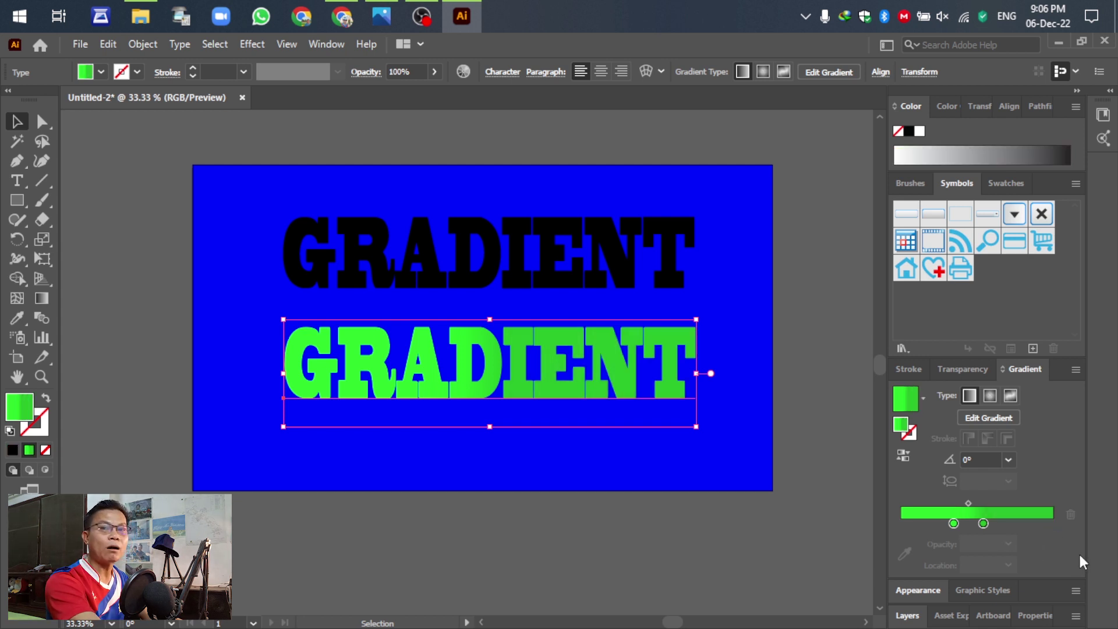
{"action": "left_click_drag", "start_coordinate": [984, 522], "coordinate": [997, 523]}
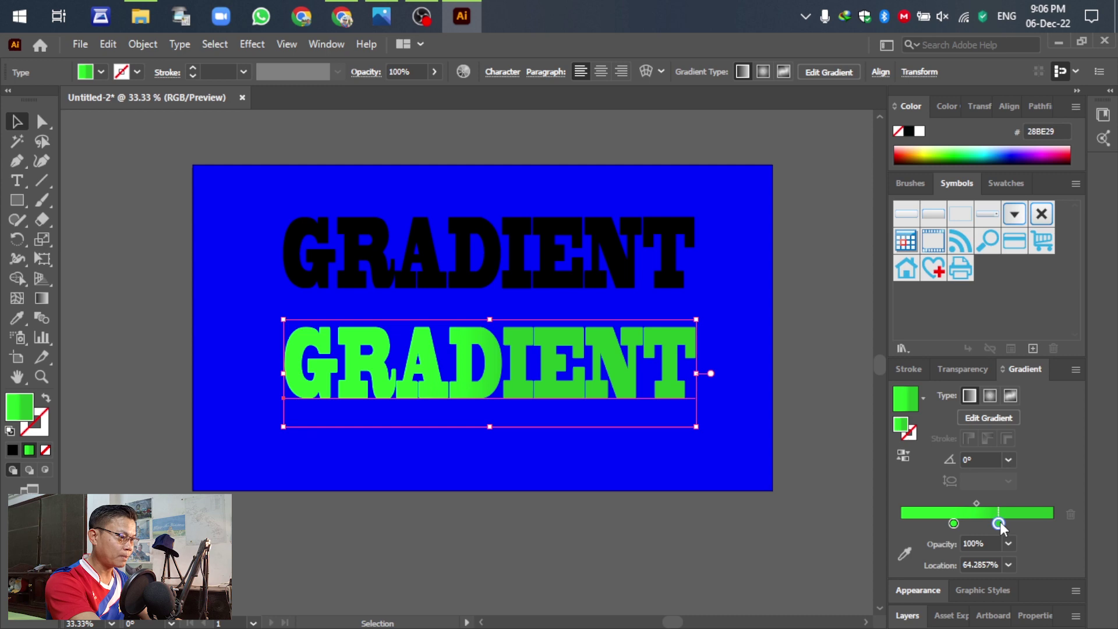
{"action": "left_click", "coordinate": [382, 15]}
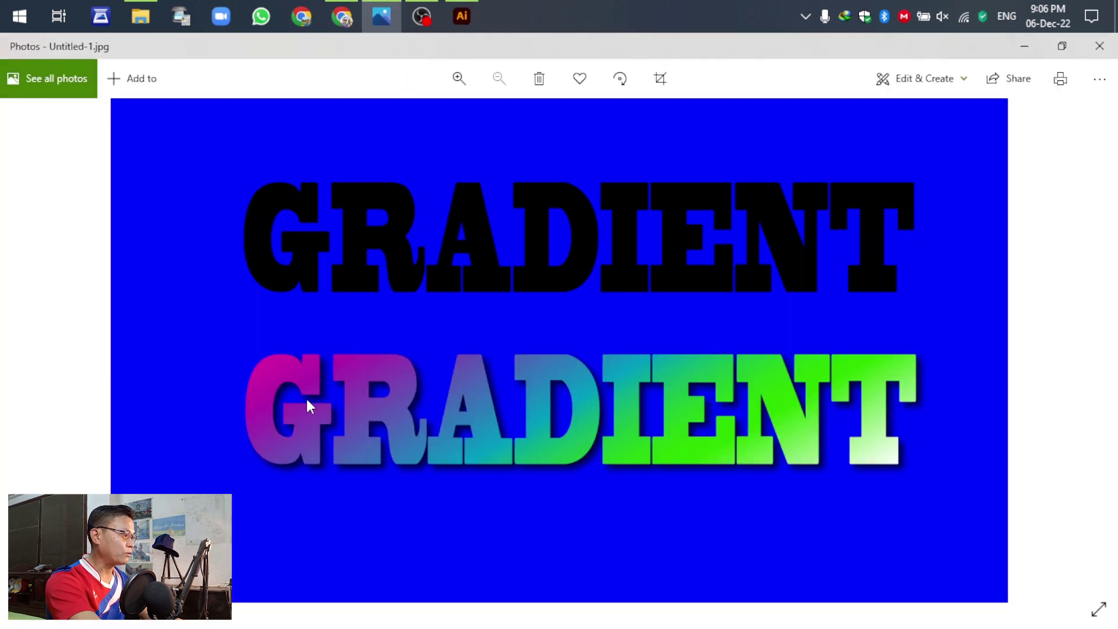
{"action": "left_click", "coordinate": [461, 16]}
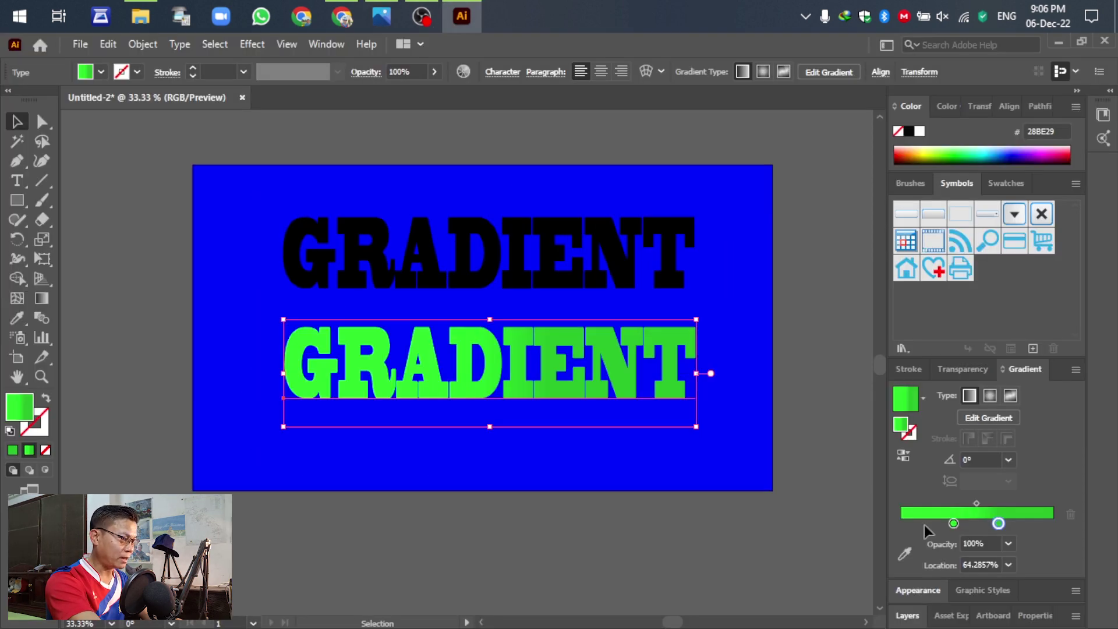
Add a magenta stop at the gradient's left end and recolour the middle stop cyan.
{"action": "left_click", "coordinate": [904, 522]}
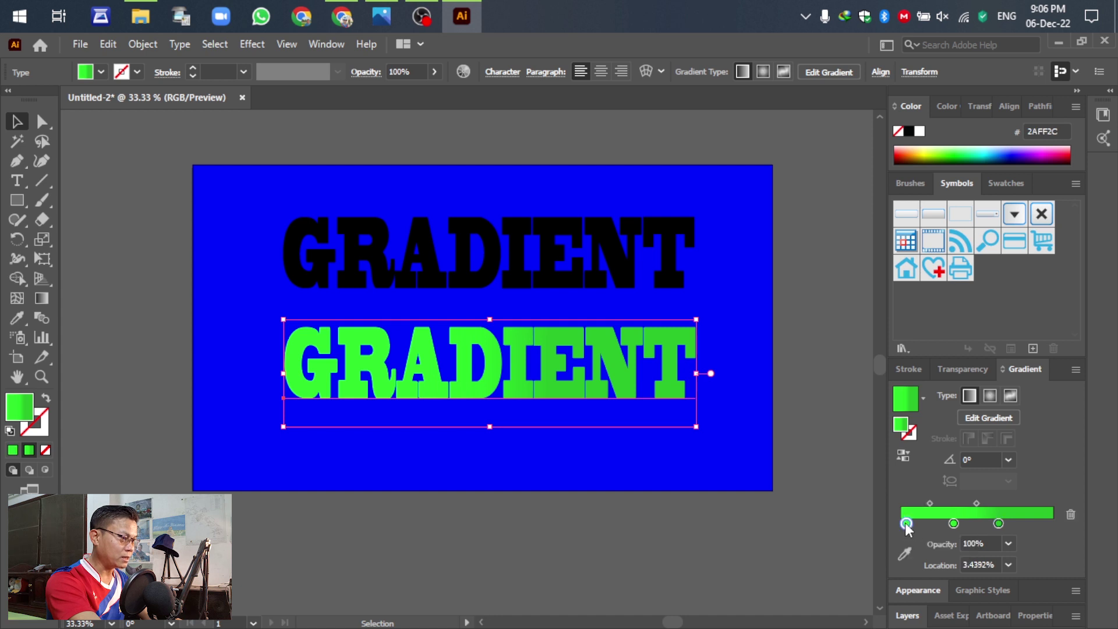
{"action": "left_click", "coordinate": [1046, 154]}
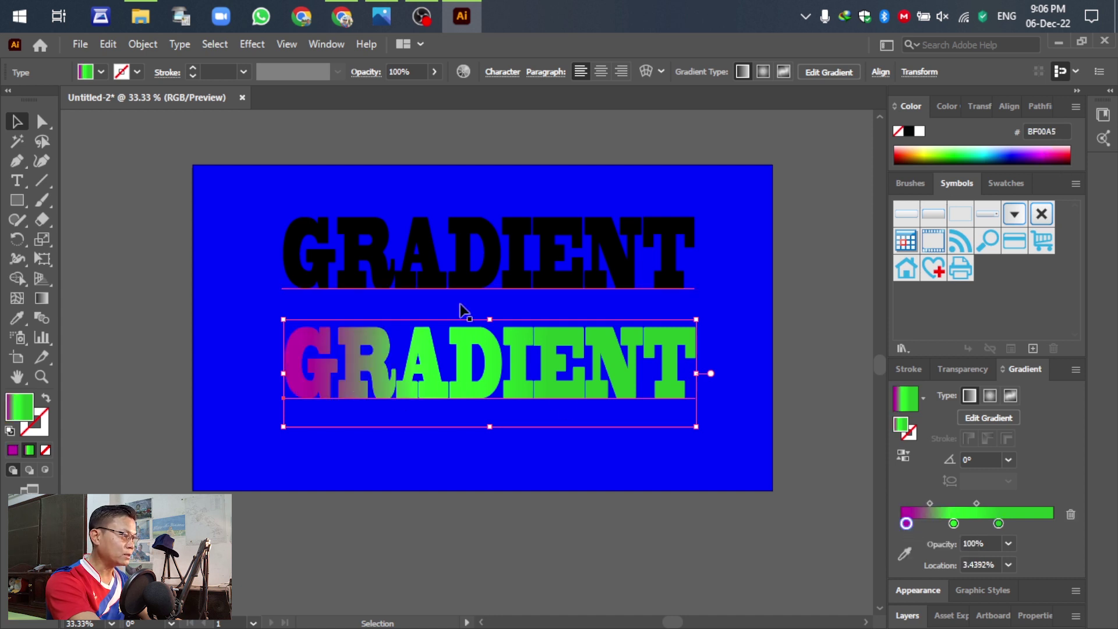
{"action": "left_click", "coordinate": [381, 16]}
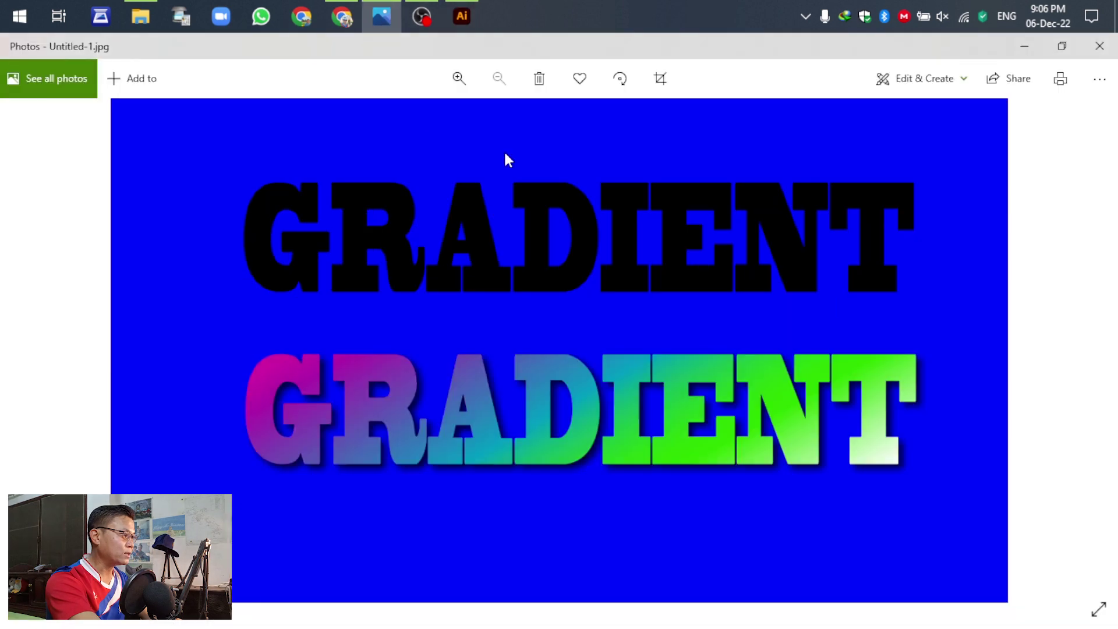
{"action": "left_click", "coordinate": [461, 15]}
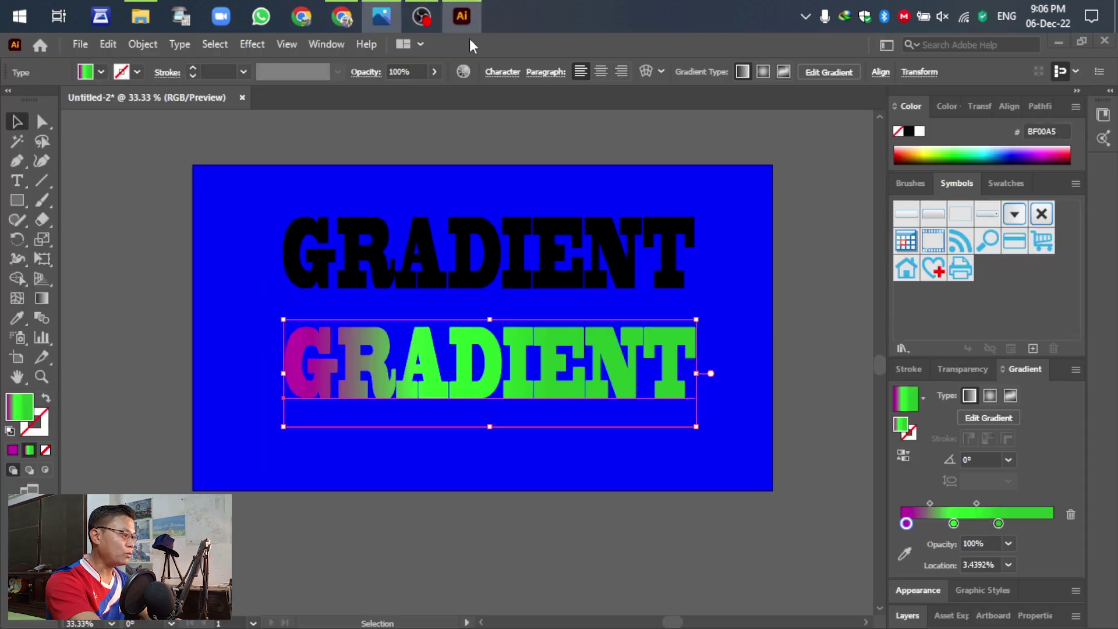
{"action": "left_click", "coordinate": [953, 523]}
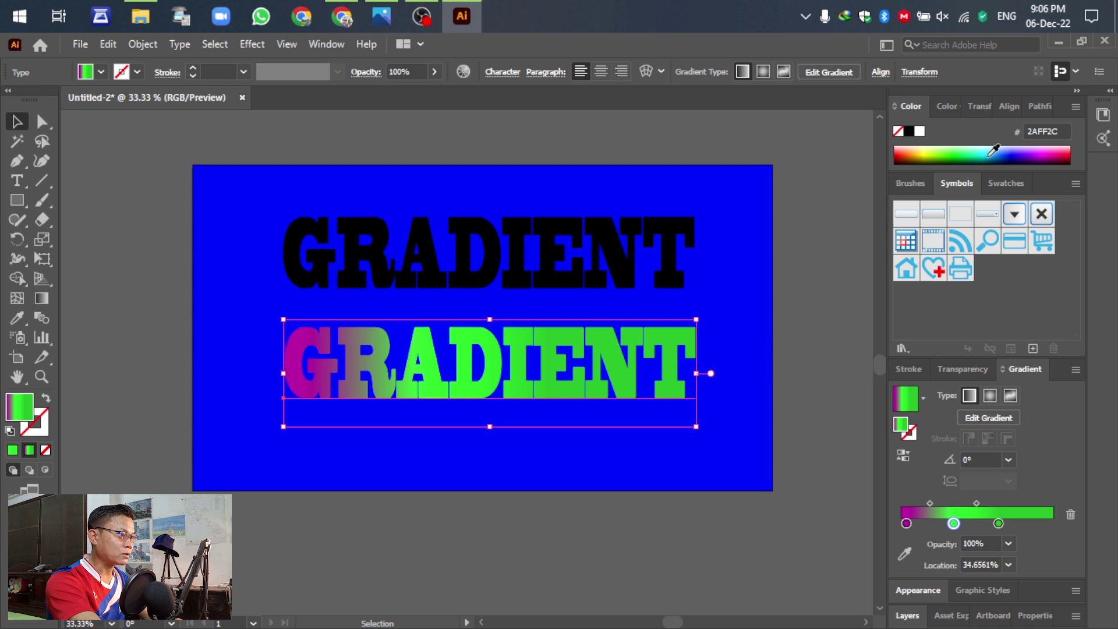
{"action": "left_click", "coordinate": [988, 150]}
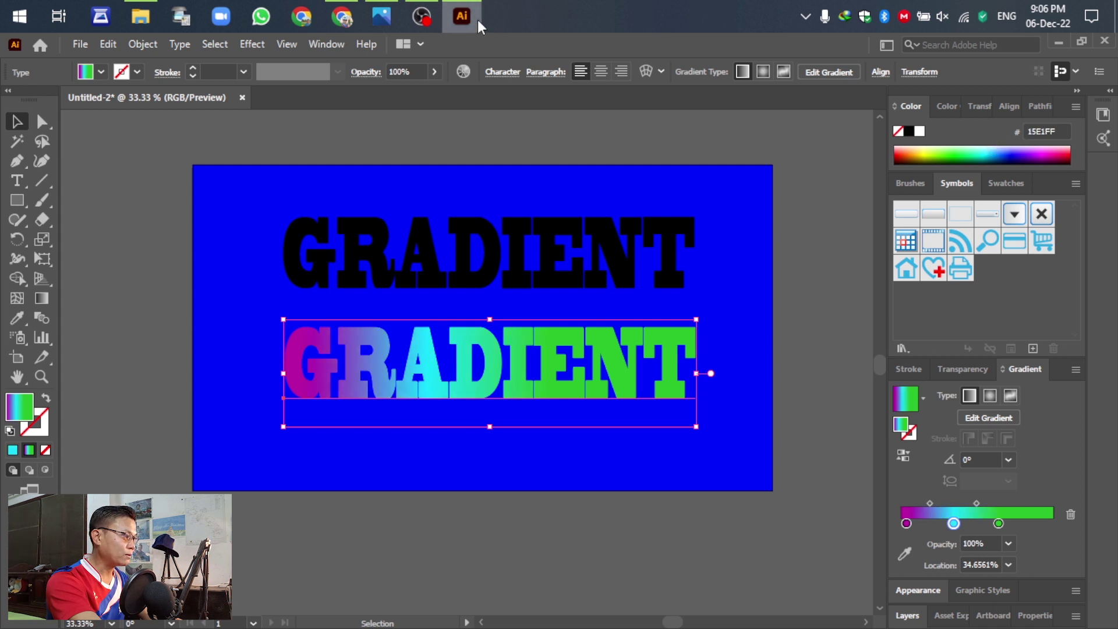
Add a right-end gradient stop coloured near-white light cyan #DFFBFF.
{"action": "left_click", "coordinate": [1047, 523]}
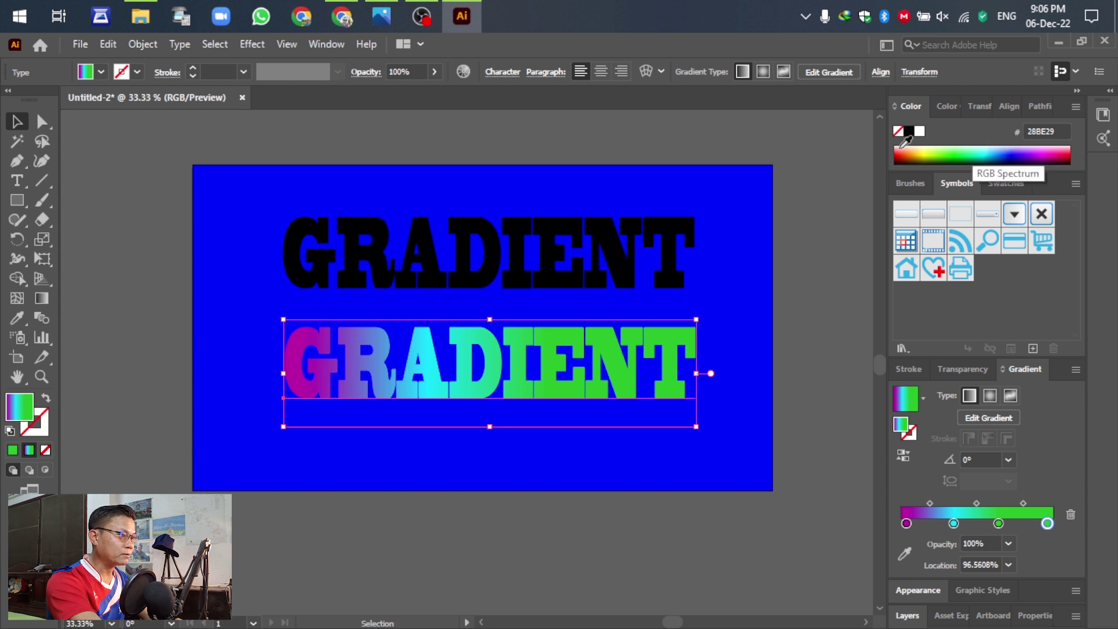
{"action": "left_click", "coordinate": [902, 147]}
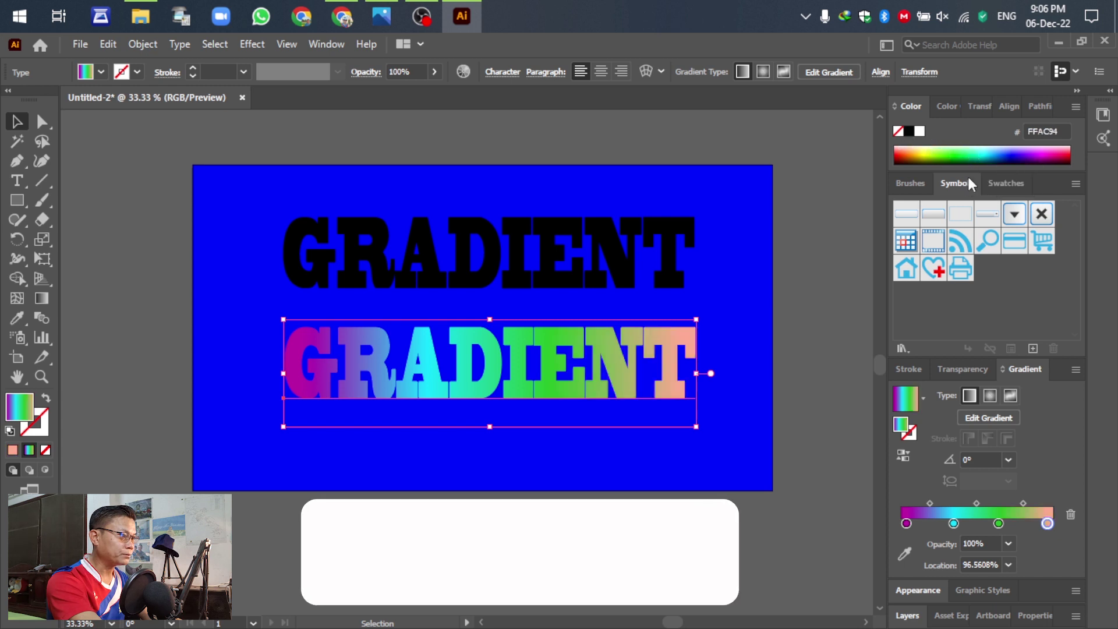
{"action": "left_click", "coordinate": [947, 106]}
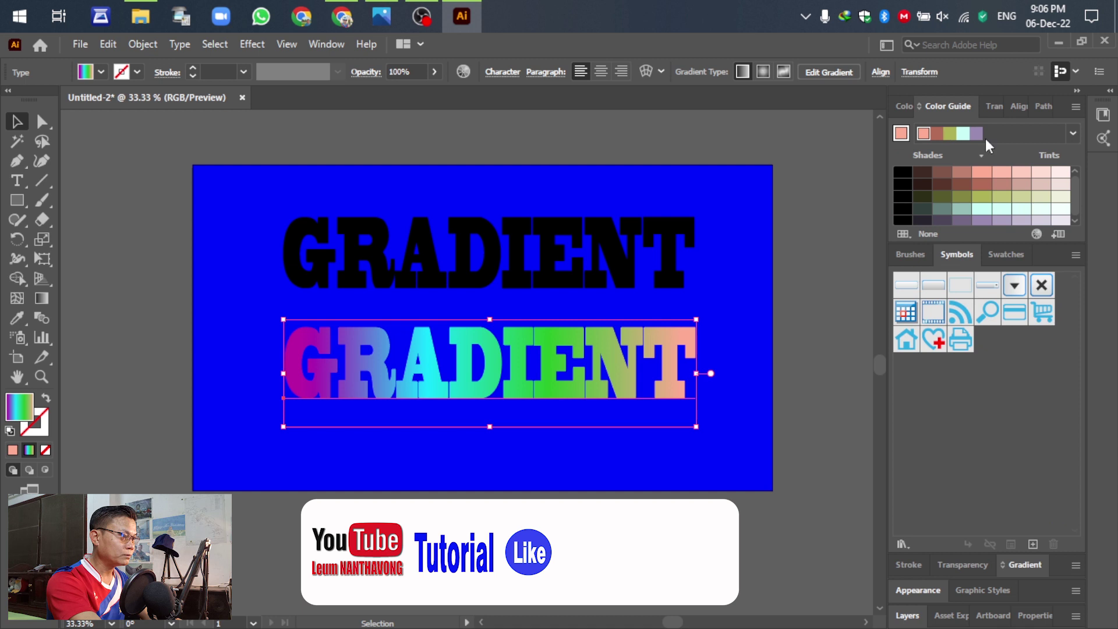
{"action": "left_click", "coordinate": [1041, 210]}
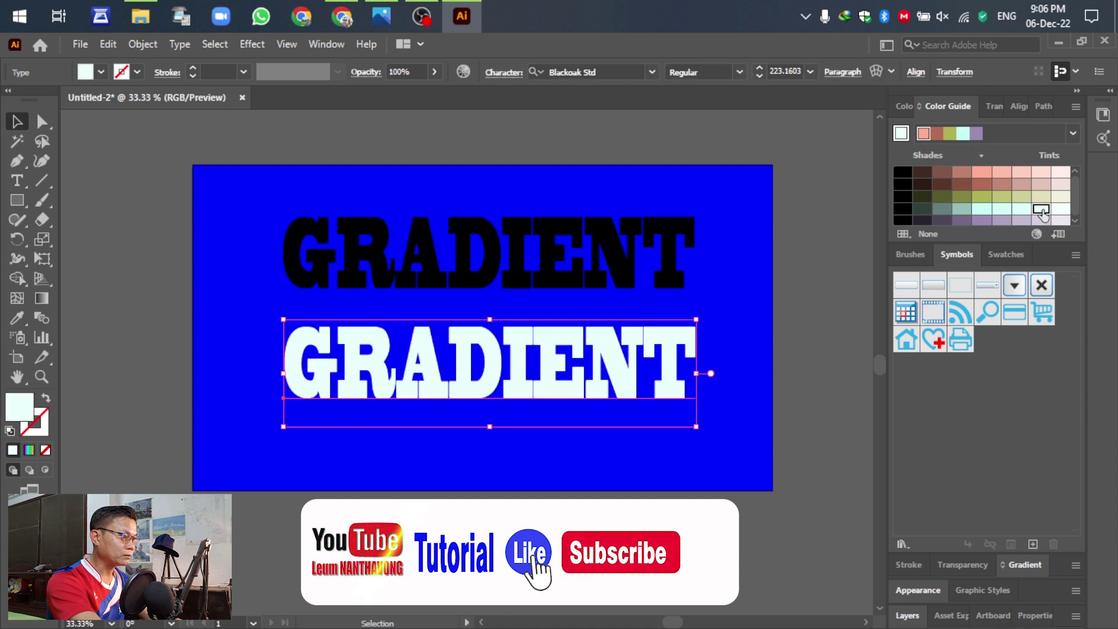
{"action": "key", "text": "period"}
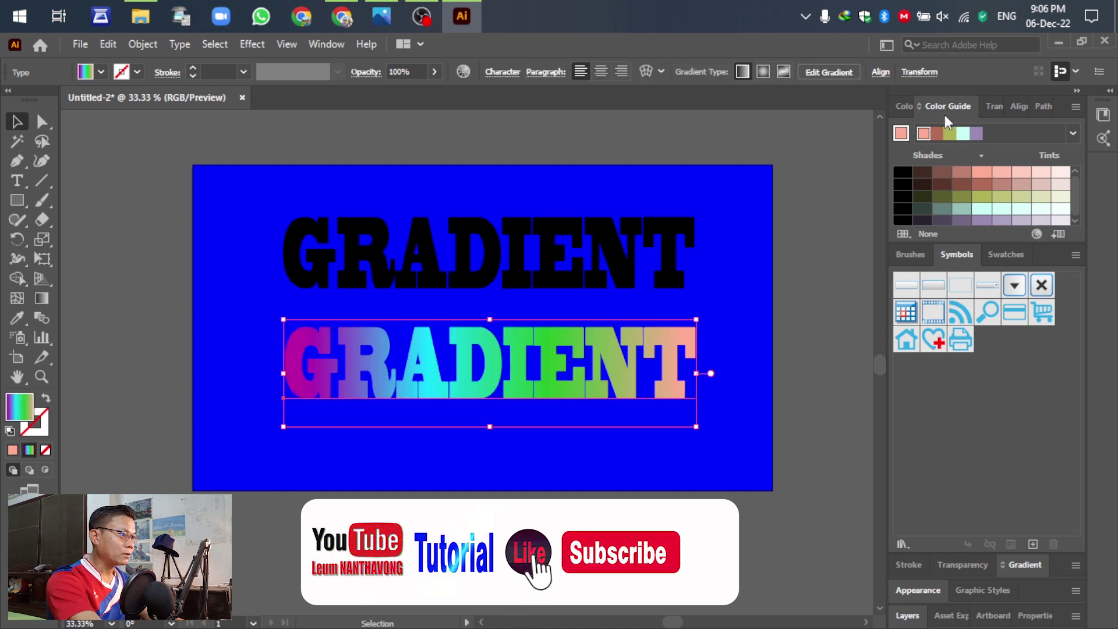
{"action": "left_click", "coordinate": [908, 107]}
{"action": "left_click", "coordinate": [975, 109]}
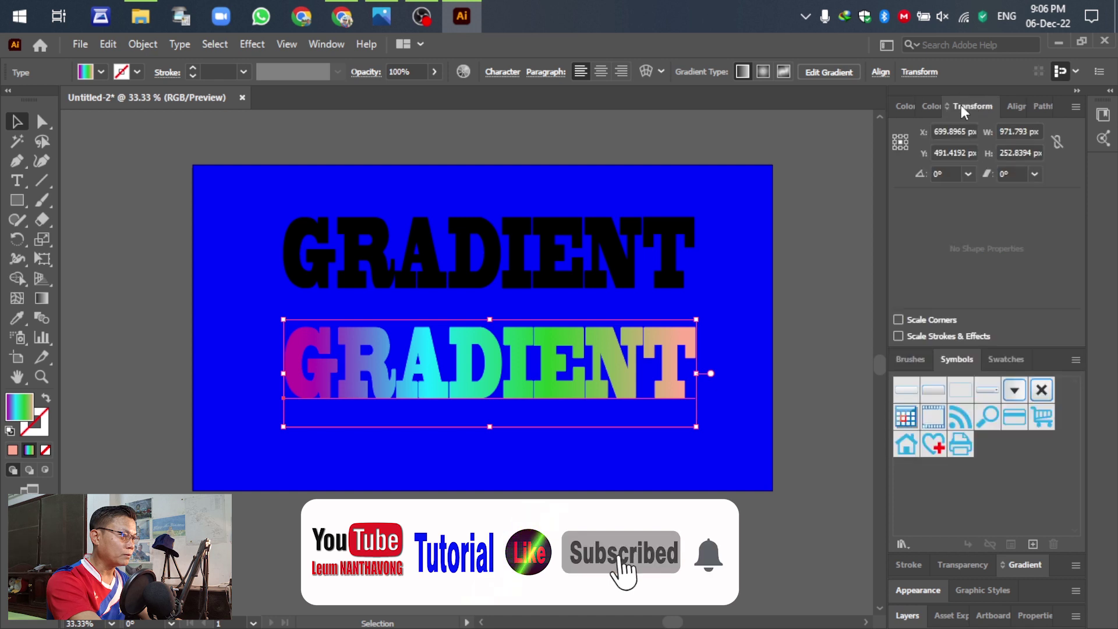
{"action": "left_click", "coordinate": [1016, 107]}
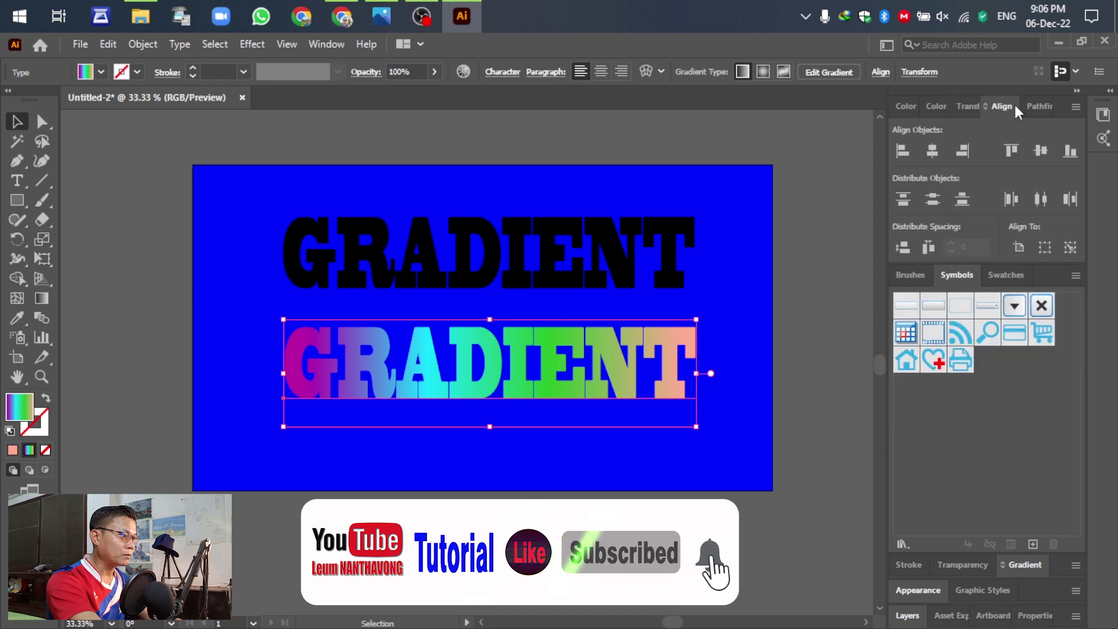
{"action": "left_click", "coordinate": [906, 107]}
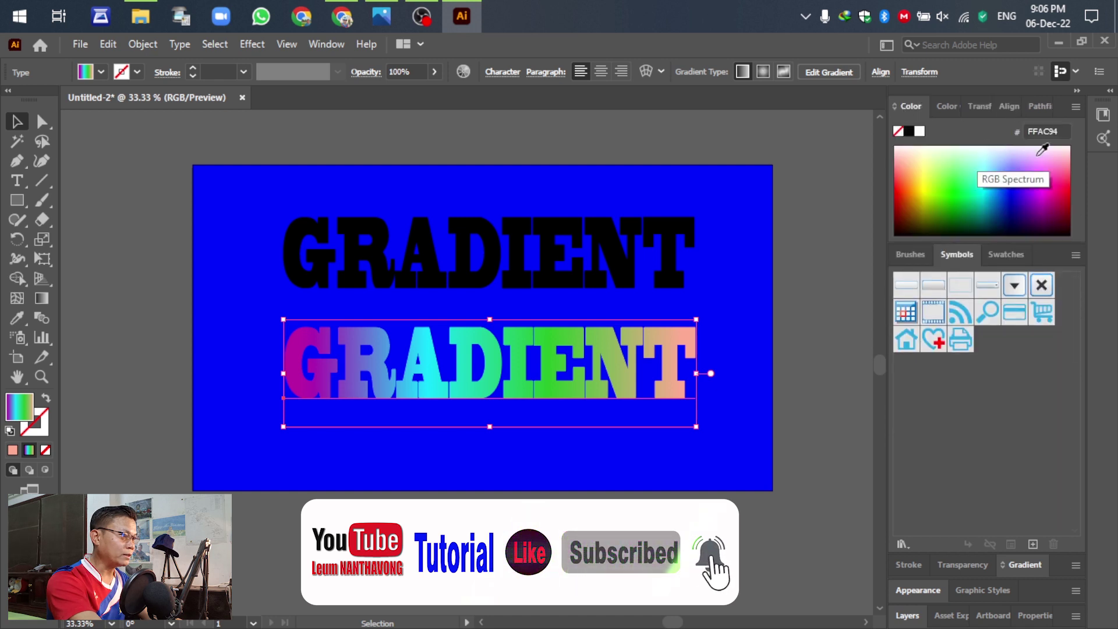
{"action": "left_click", "coordinate": [985, 156]}
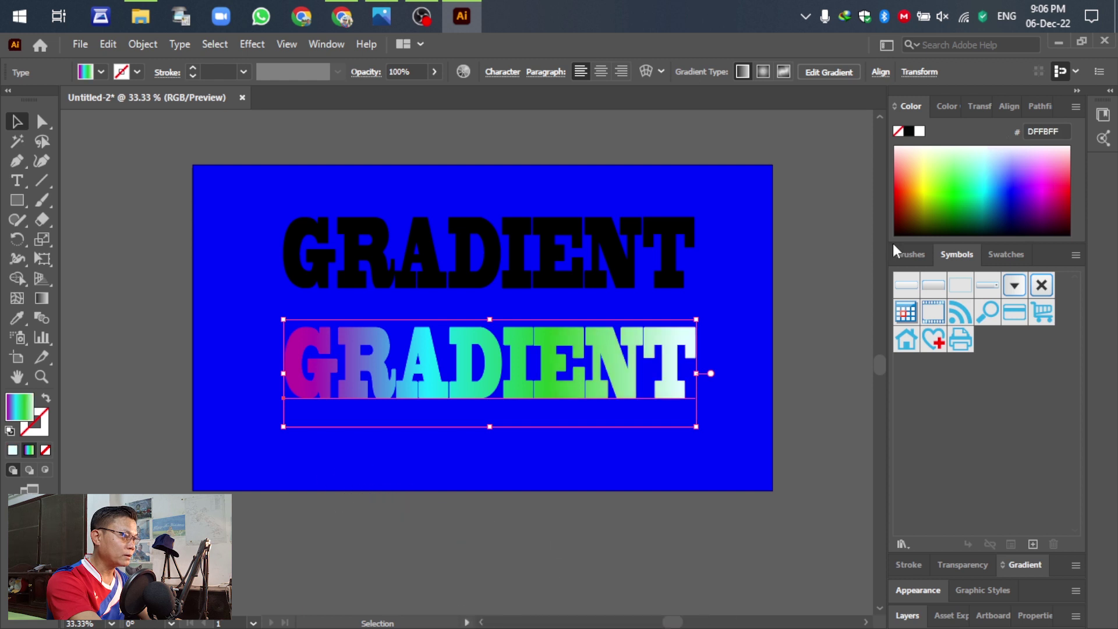
Expand the gradient settings and view the reference image in Photos.
{"action": "left_click", "coordinate": [1023, 566]}
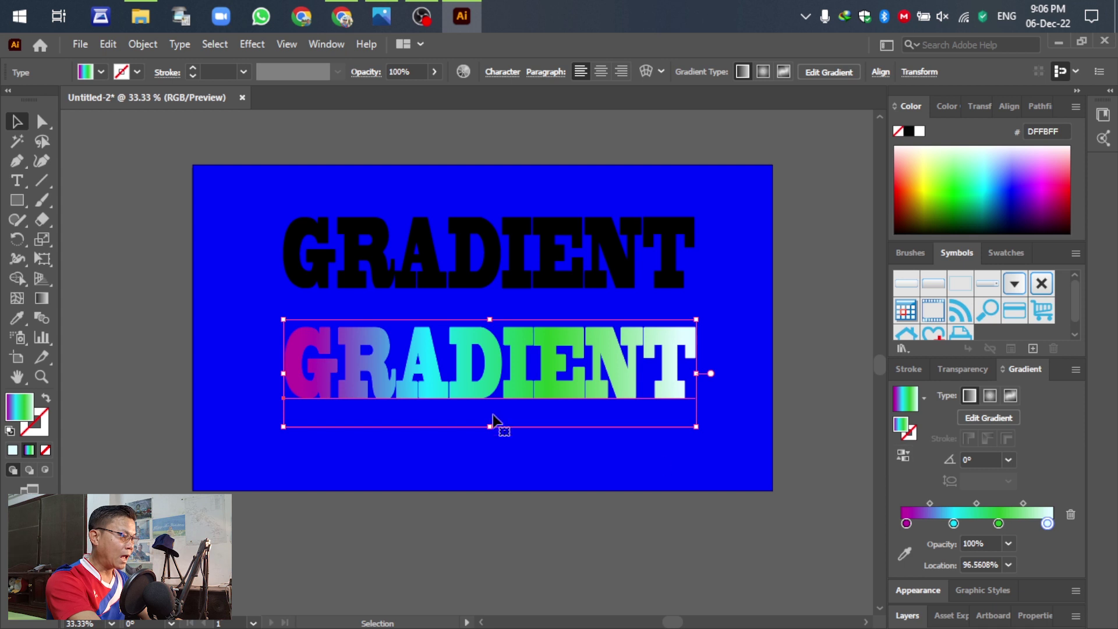
{"action": "mouse_move", "coordinate": [399, 33]}
{"action": "left_click", "coordinate": [382, 17]}
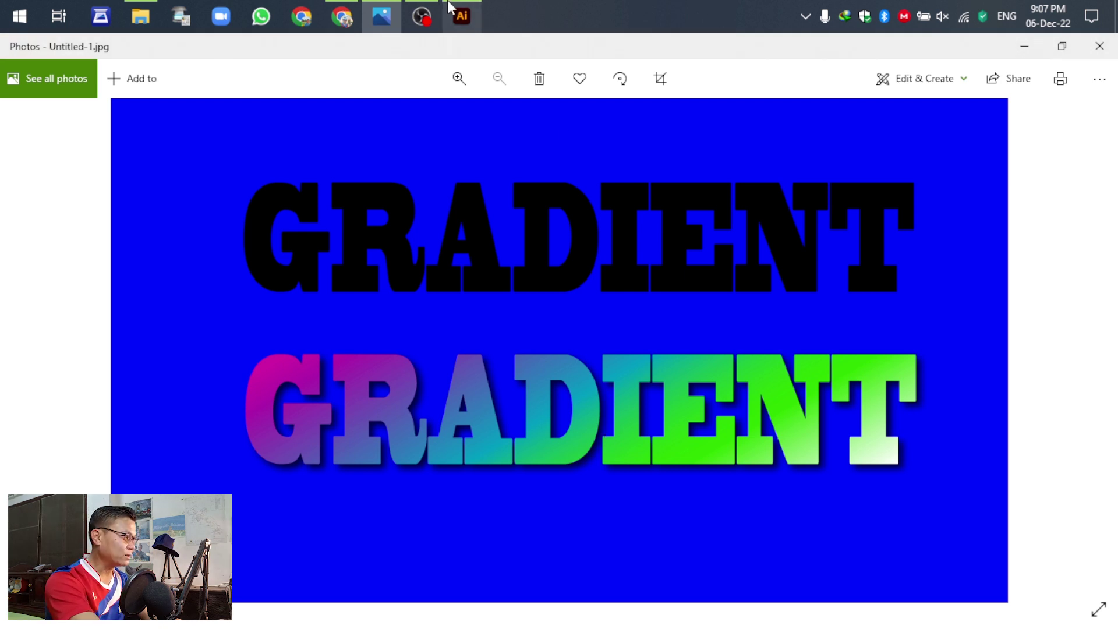
Try 45° and 30°, then set the gradient angle to -30° and compare with the reference.
{"action": "left_click", "coordinate": [462, 16]}
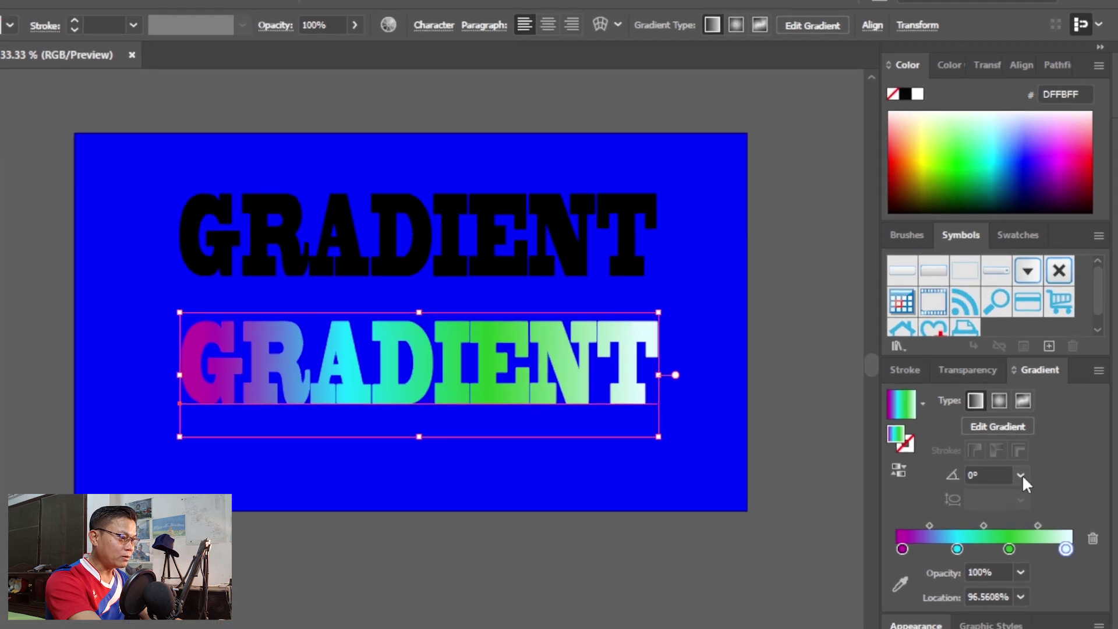
{"action": "left_click", "coordinate": [1007, 460]}
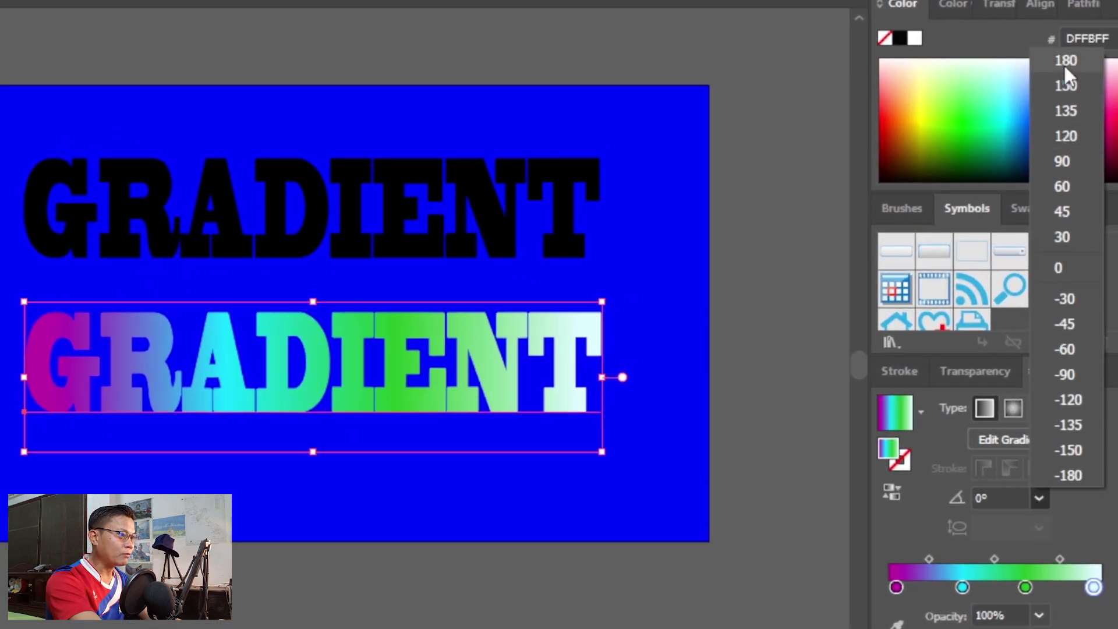
{"action": "left_click", "coordinate": [1058, 211]}
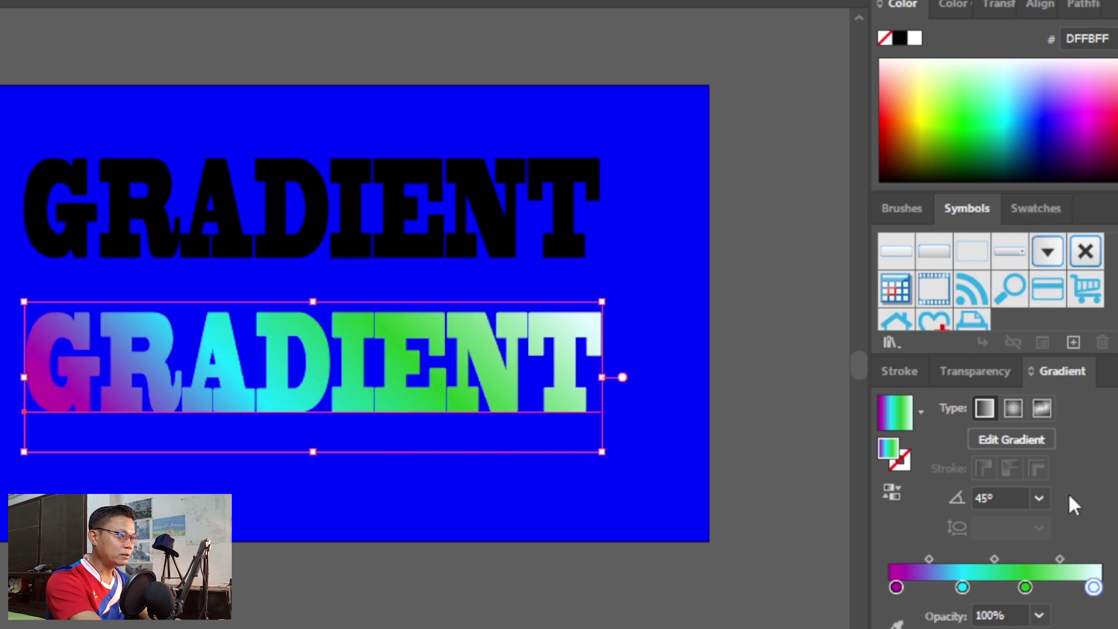
{"action": "left_click", "coordinate": [1040, 497]}
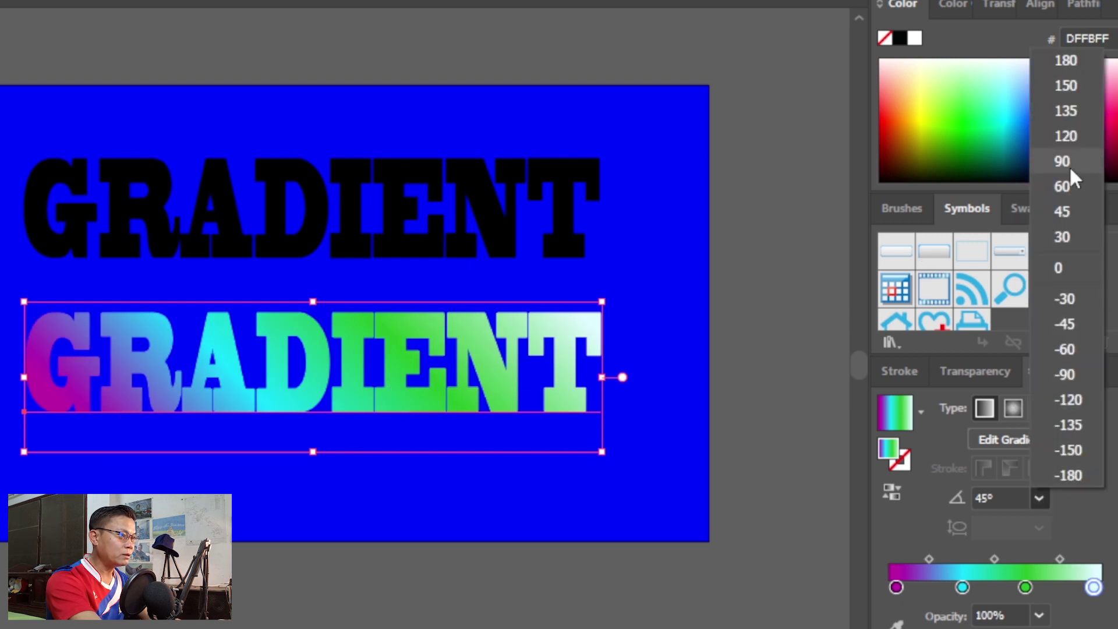
{"action": "left_click", "coordinate": [1068, 238]}
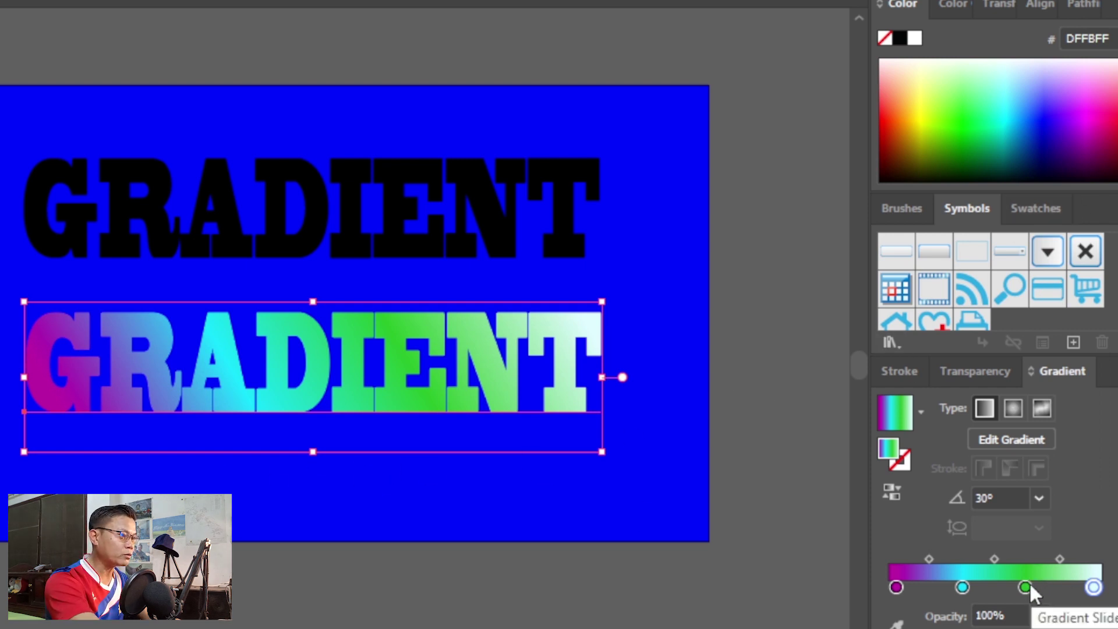
{"action": "left_click", "coordinate": [1039, 498]}
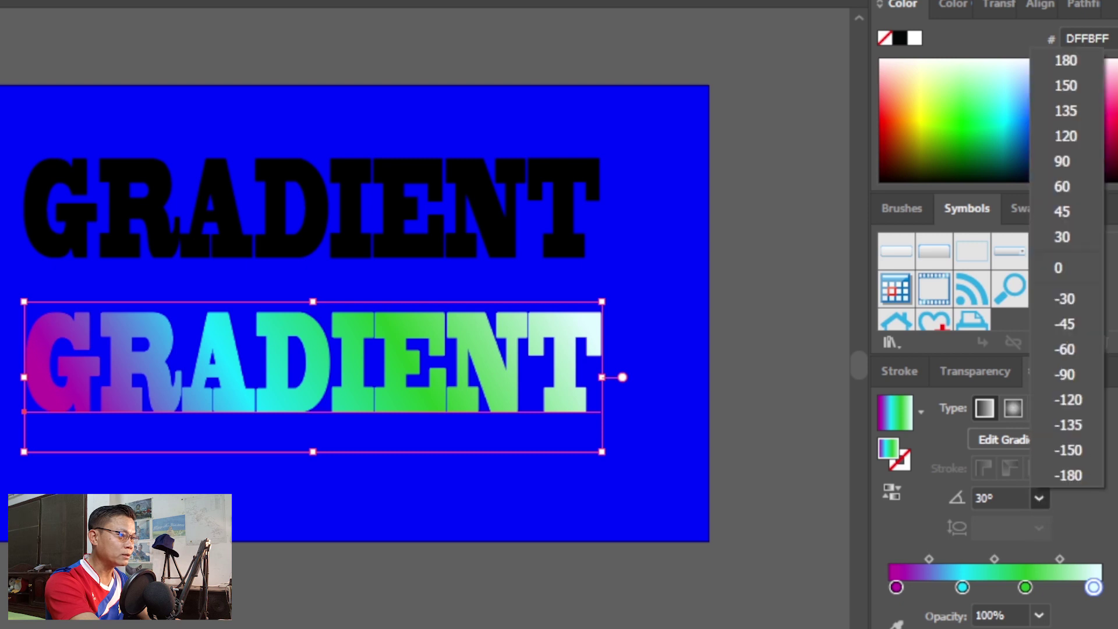
{"action": "left_click", "coordinate": [1089, 299]}
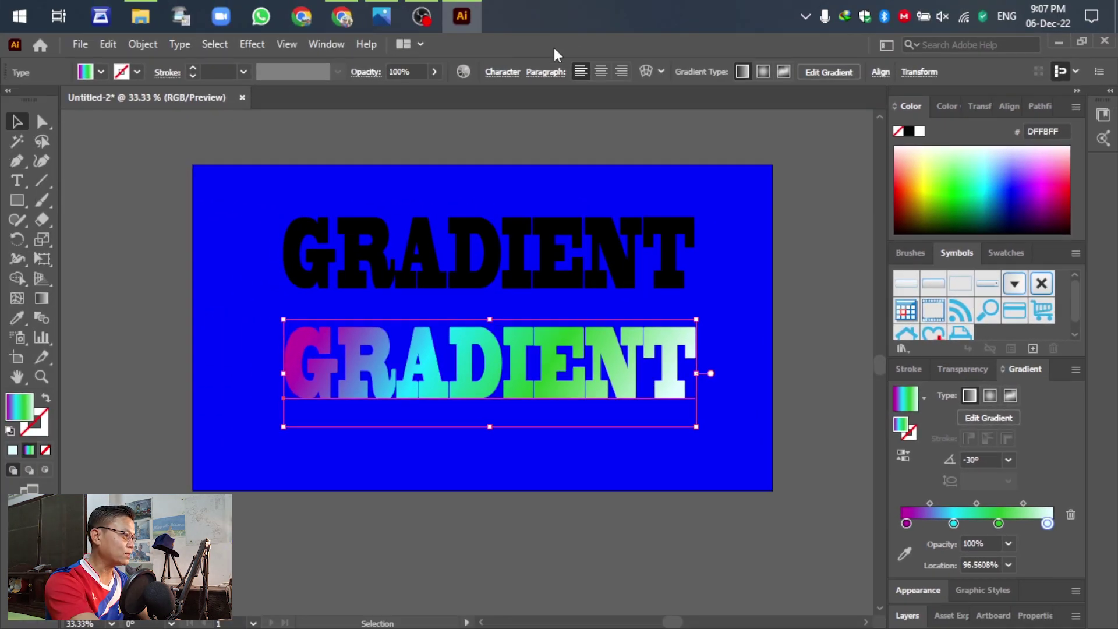
{"action": "left_click", "coordinate": [381, 17]}
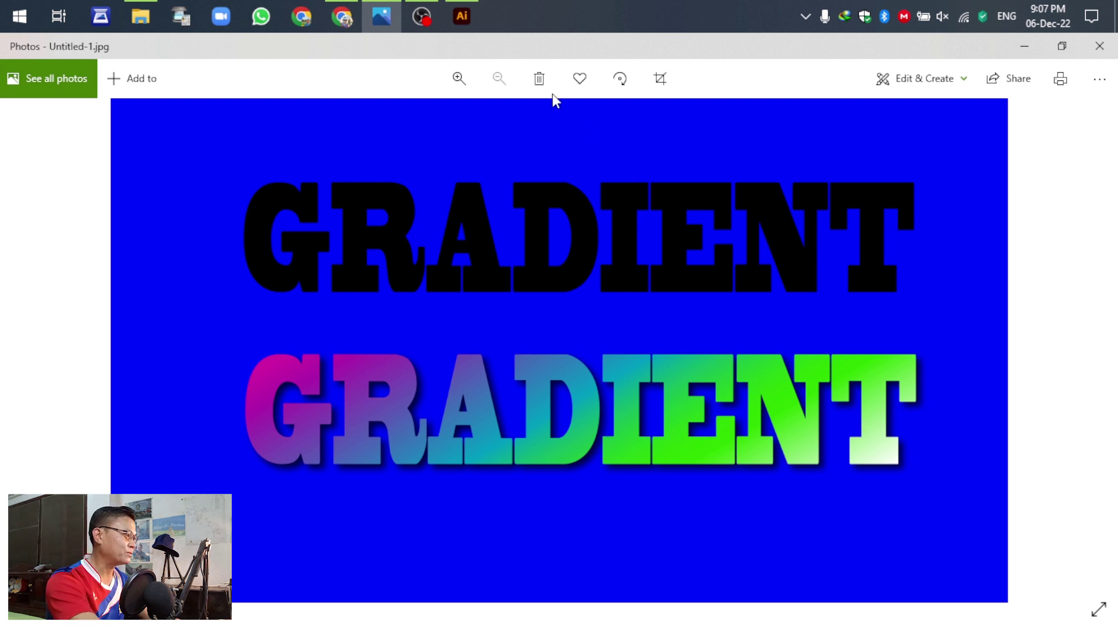
Nudge the gradient-filled GRADIENT slightly up-left toward the black copy, then deselect.
{"action": "left_click", "coordinate": [461, 17]}
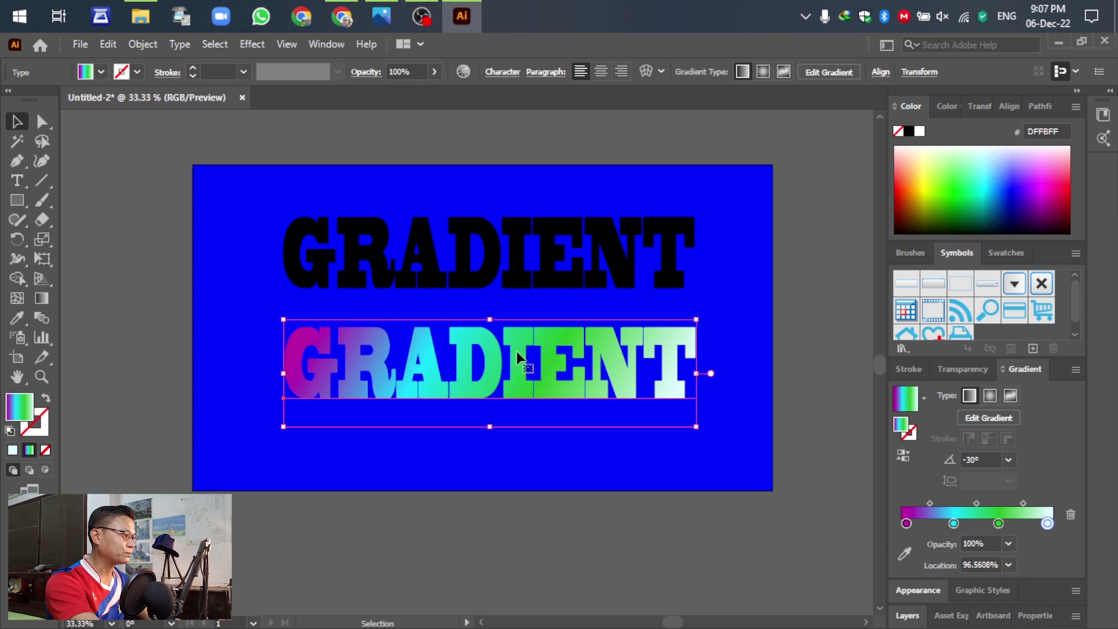
{"action": "left_click_drag", "start_coordinate": [520, 358], "coordinate": [510, 355]}
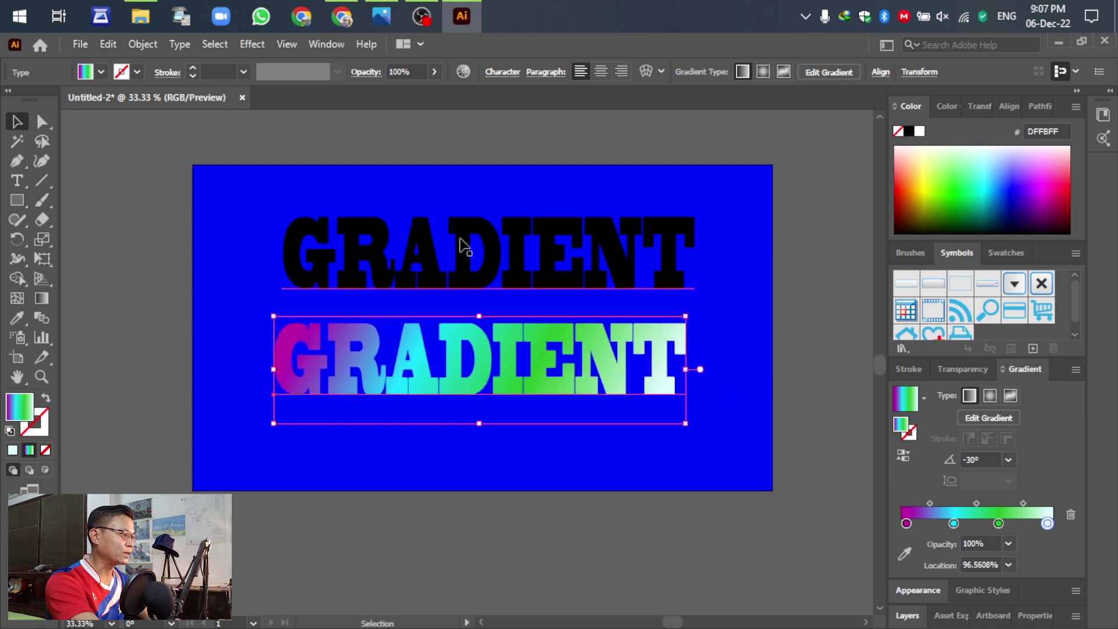
{"action": "left_click_drag", "start_coordinate": [126, 142], "coordinate": [831, 452]}
{"action": "left_click", "coordinate": [526, 404]}
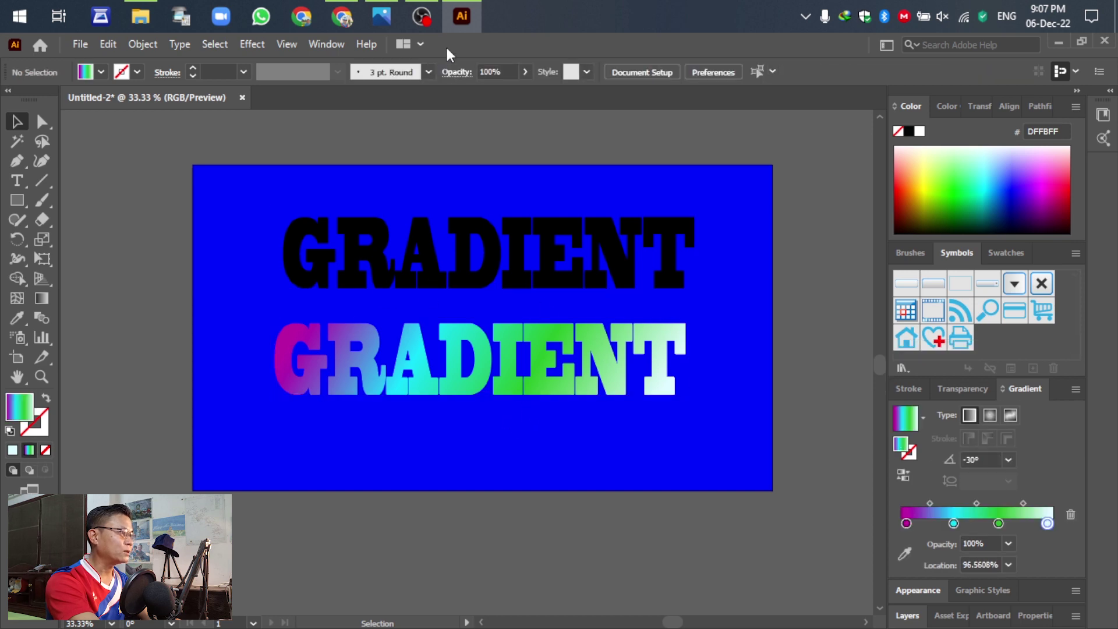
{"action": "left_click", "coordinate": [382, 17]}
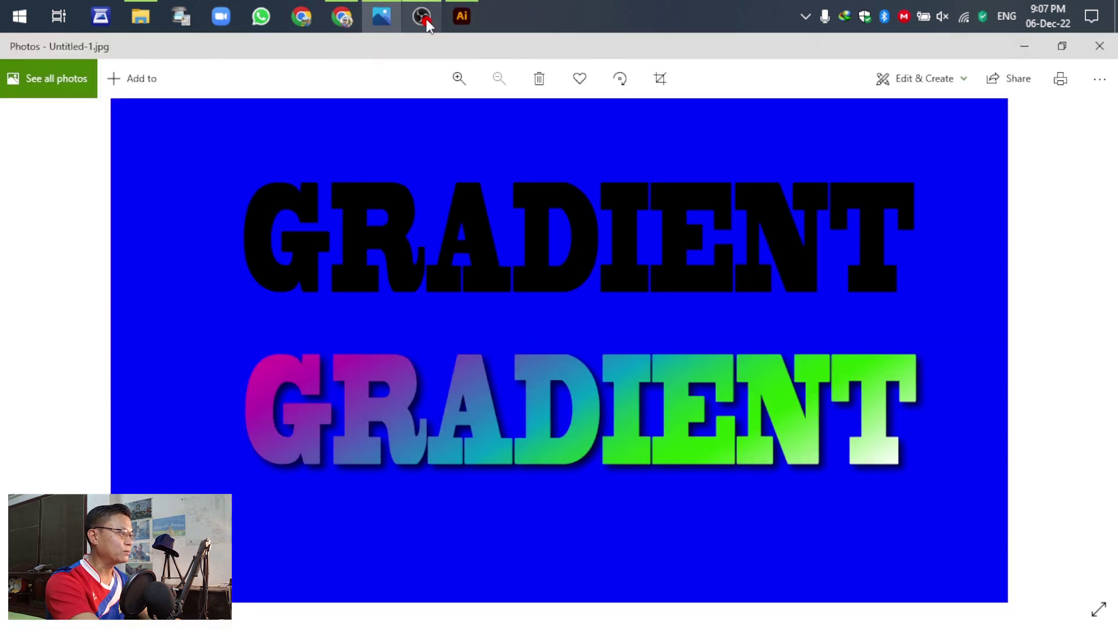
{"action": "left_click", "coordinate": [462, 17]}
{"action": "scroll", "coordinate": [504, 463], "scroll_direction": "up", "scroll_amount": 1}
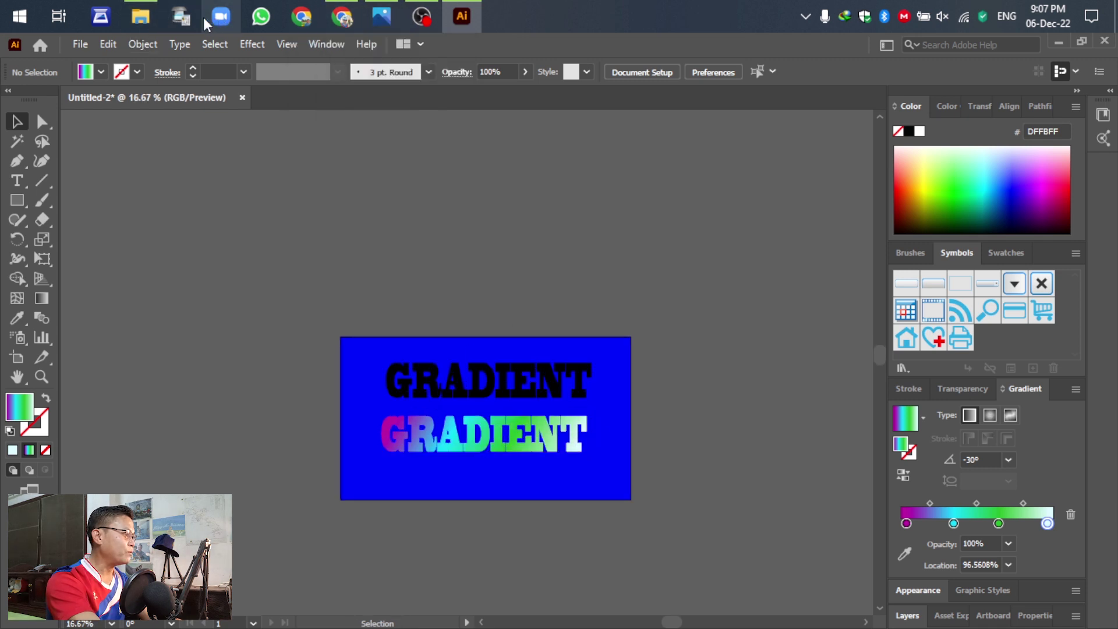
Drag Untitled-1.jpg from the file browser into Illustrator and place it above the artboard.
{"action": "left_click", "coordinate": [140, 16]}
{"action": "left_click_drag", "start_coordinate": [641, 187], "coordinate": [496, 253]}
{"action": "left_click", "coordinate": [789, 275]}
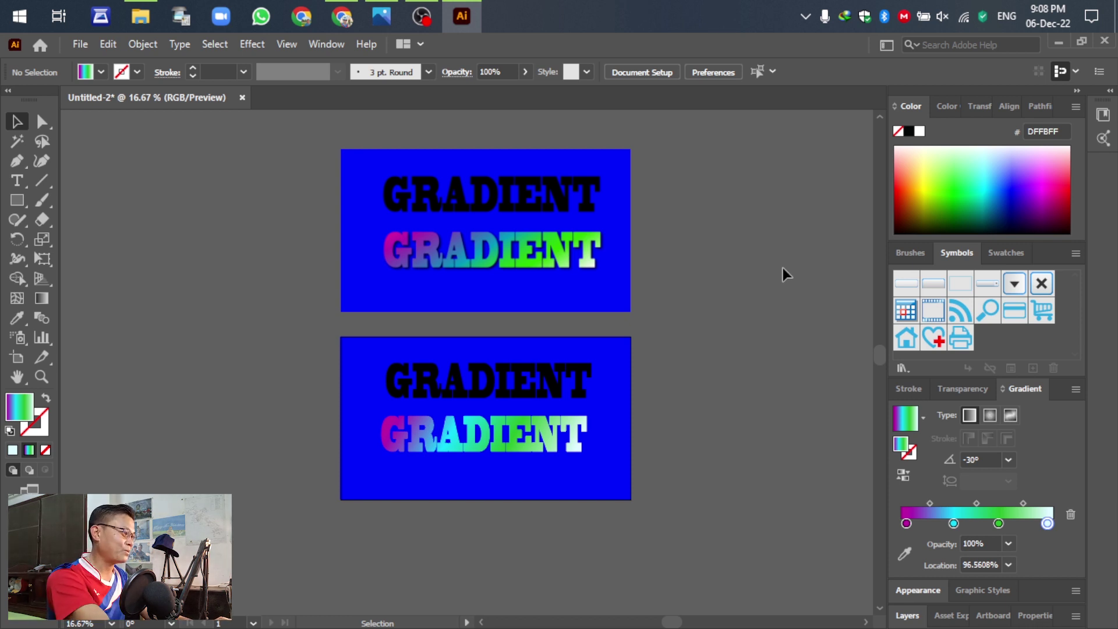
{"action": "left_click", "coordinate": [628, 242]}
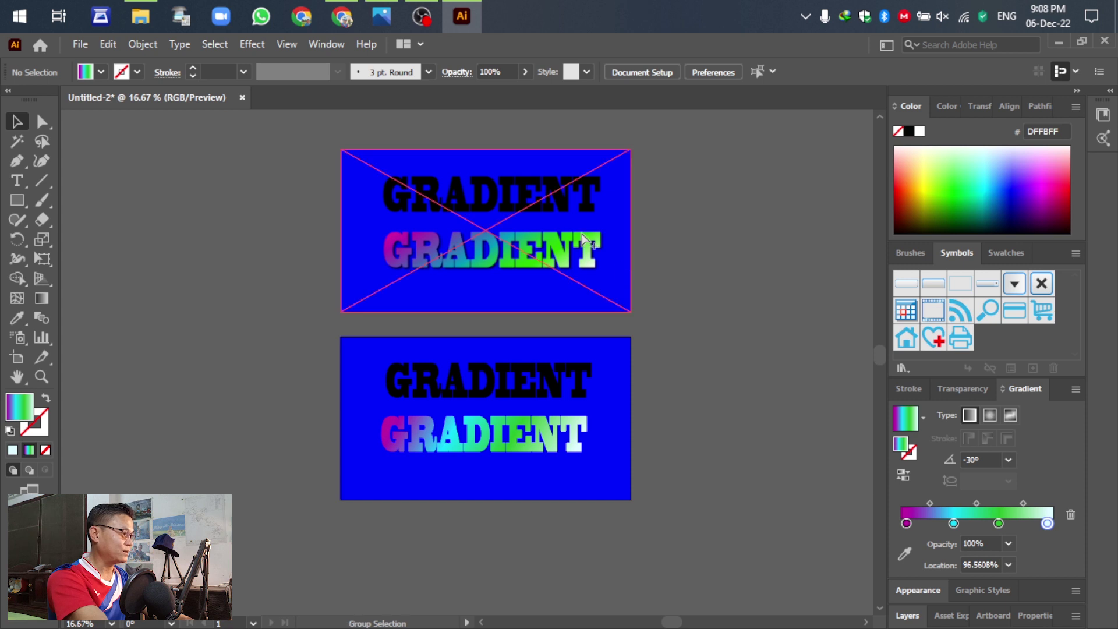